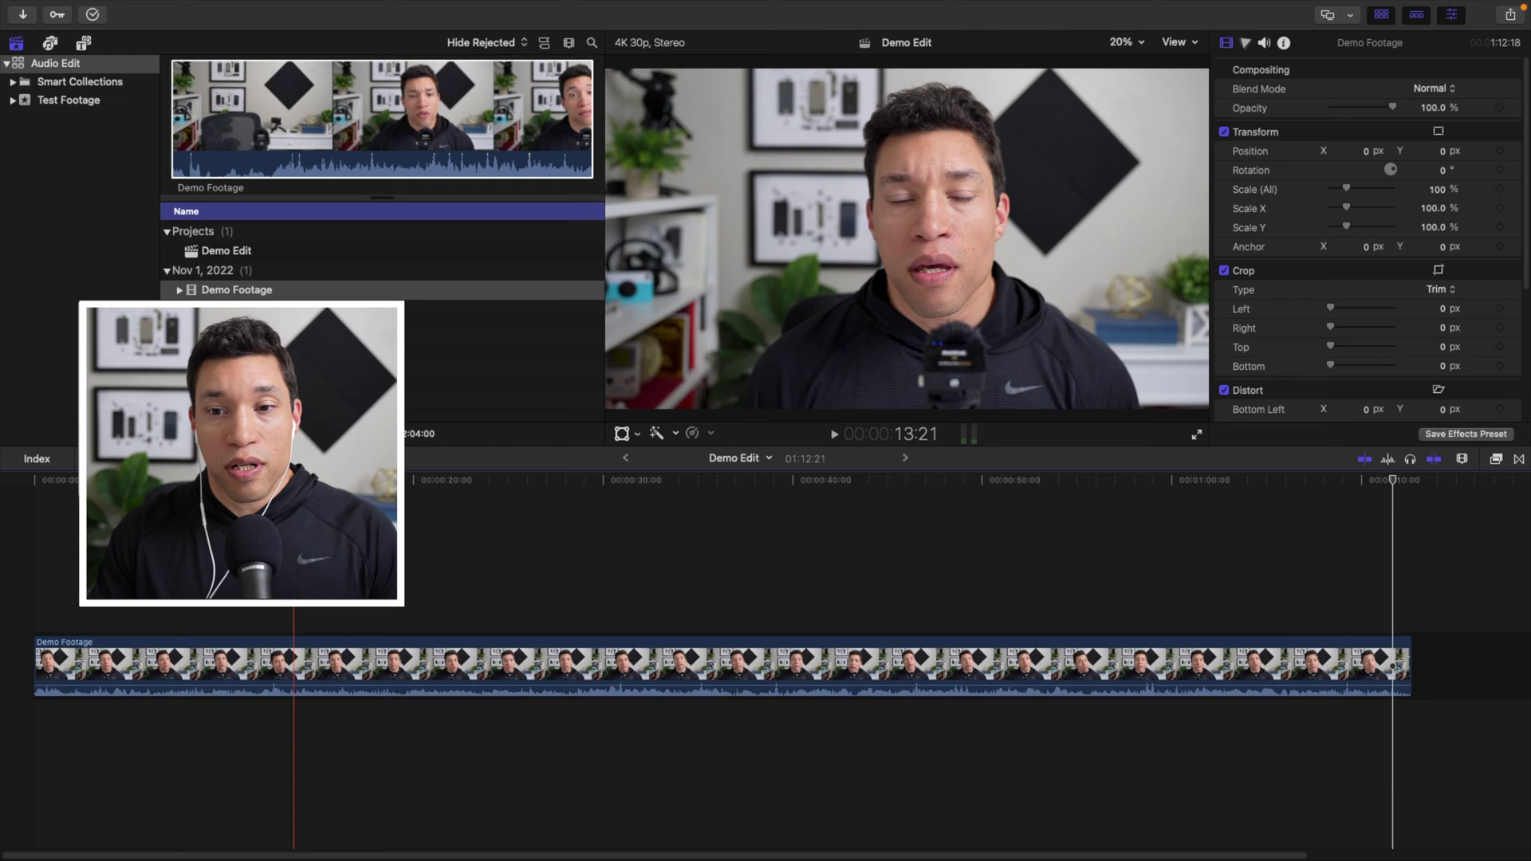
- Preview the clip's audio, then select the Demo Footage clip near its end
{"action": "key", "text": "space"}
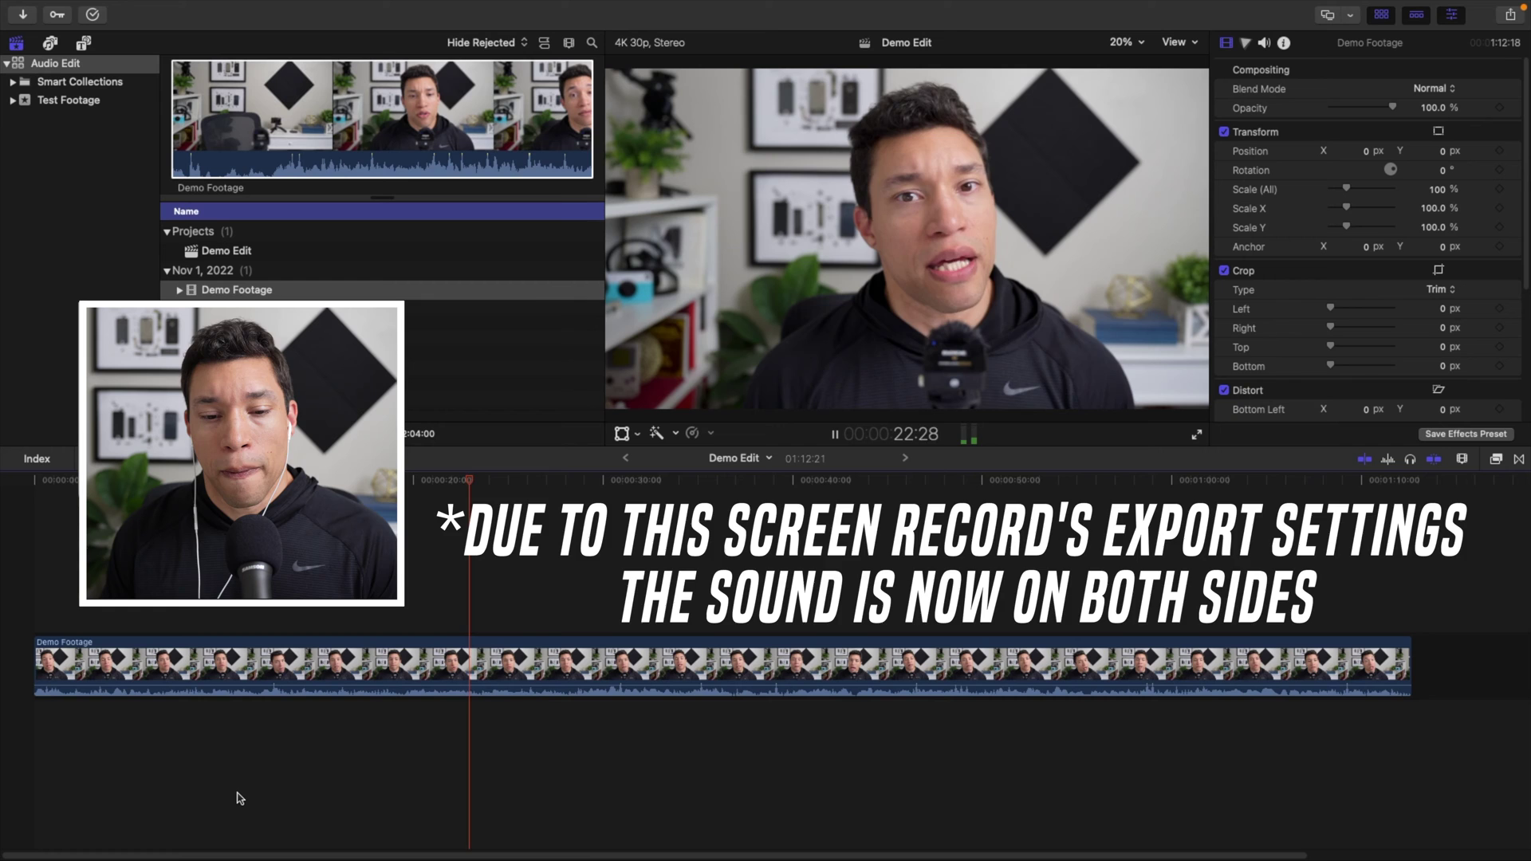
{"action": "key", "text": "space"}
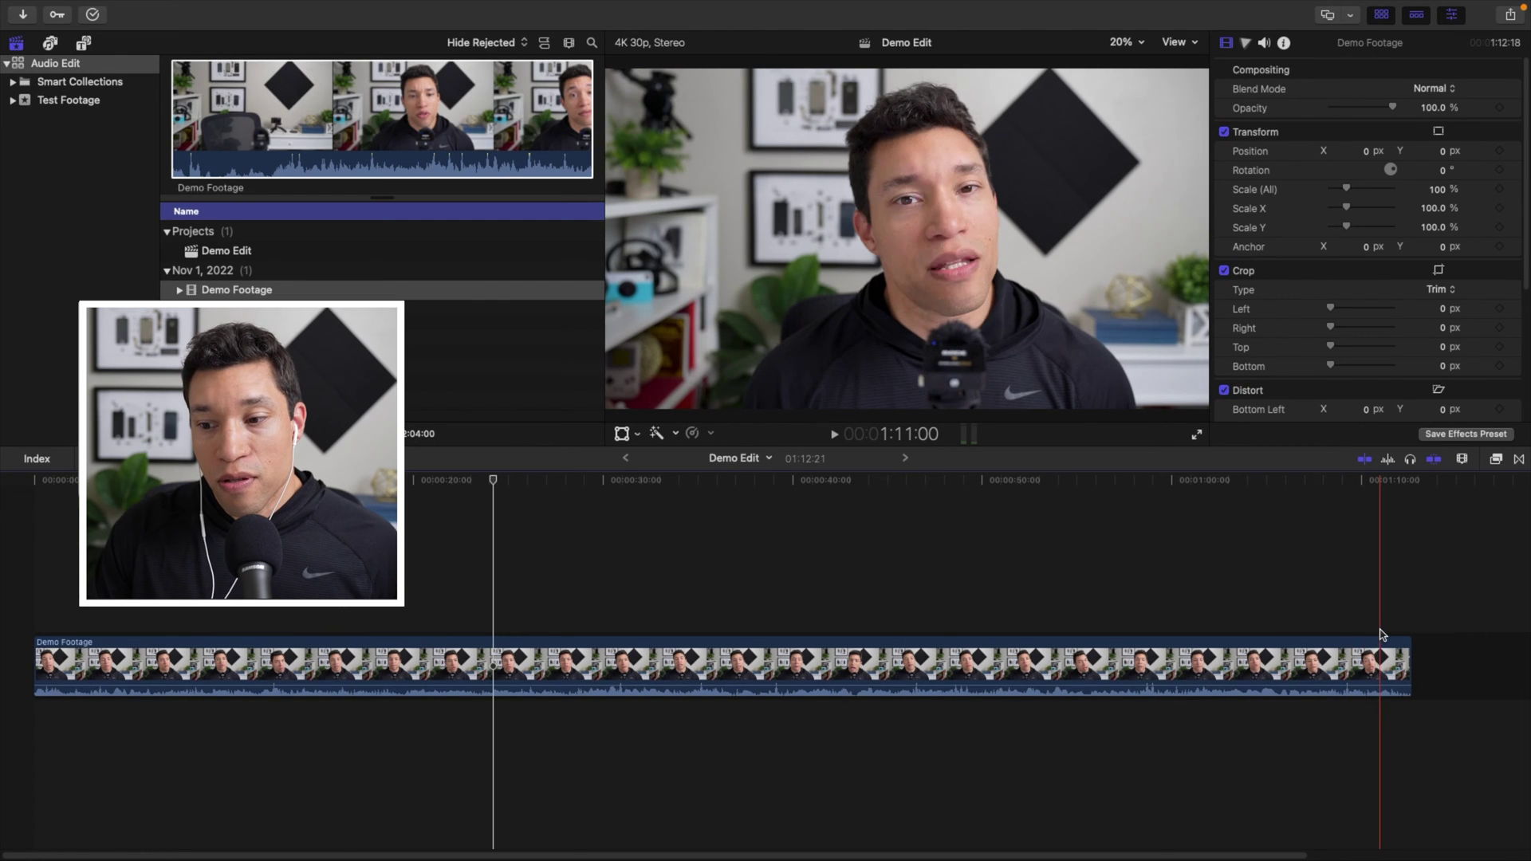
{"action": "left_click", "coordinate": [1380, 650]}
{"action": "left_click", "coordinate": [1380, 665]}
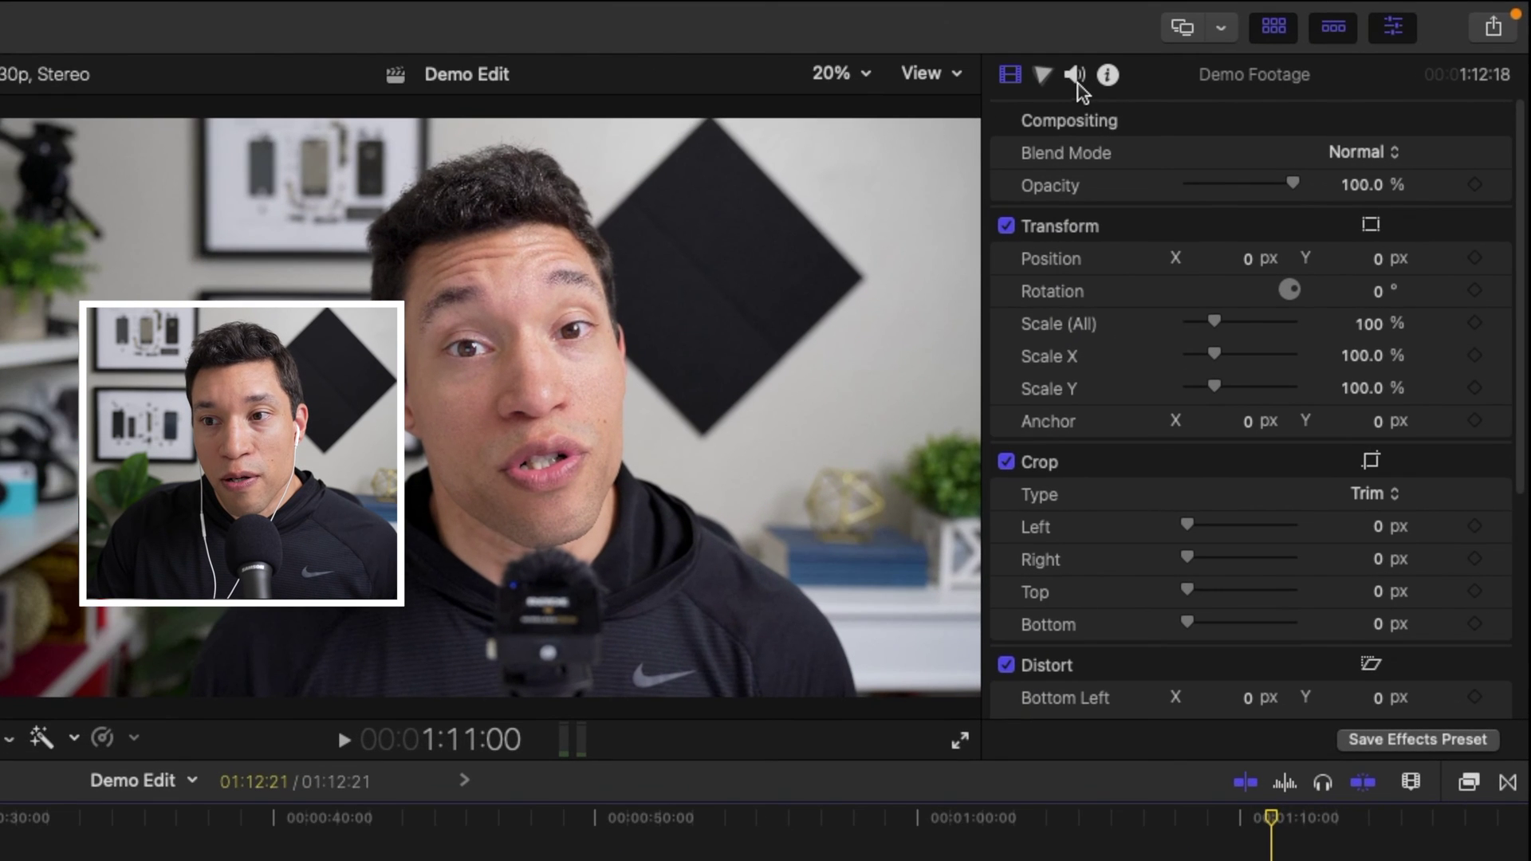
- Set the clip's audio configuration to Dual Mono and expand its audio components
{"action": "left_click", "coordinate": [1078, 79]}
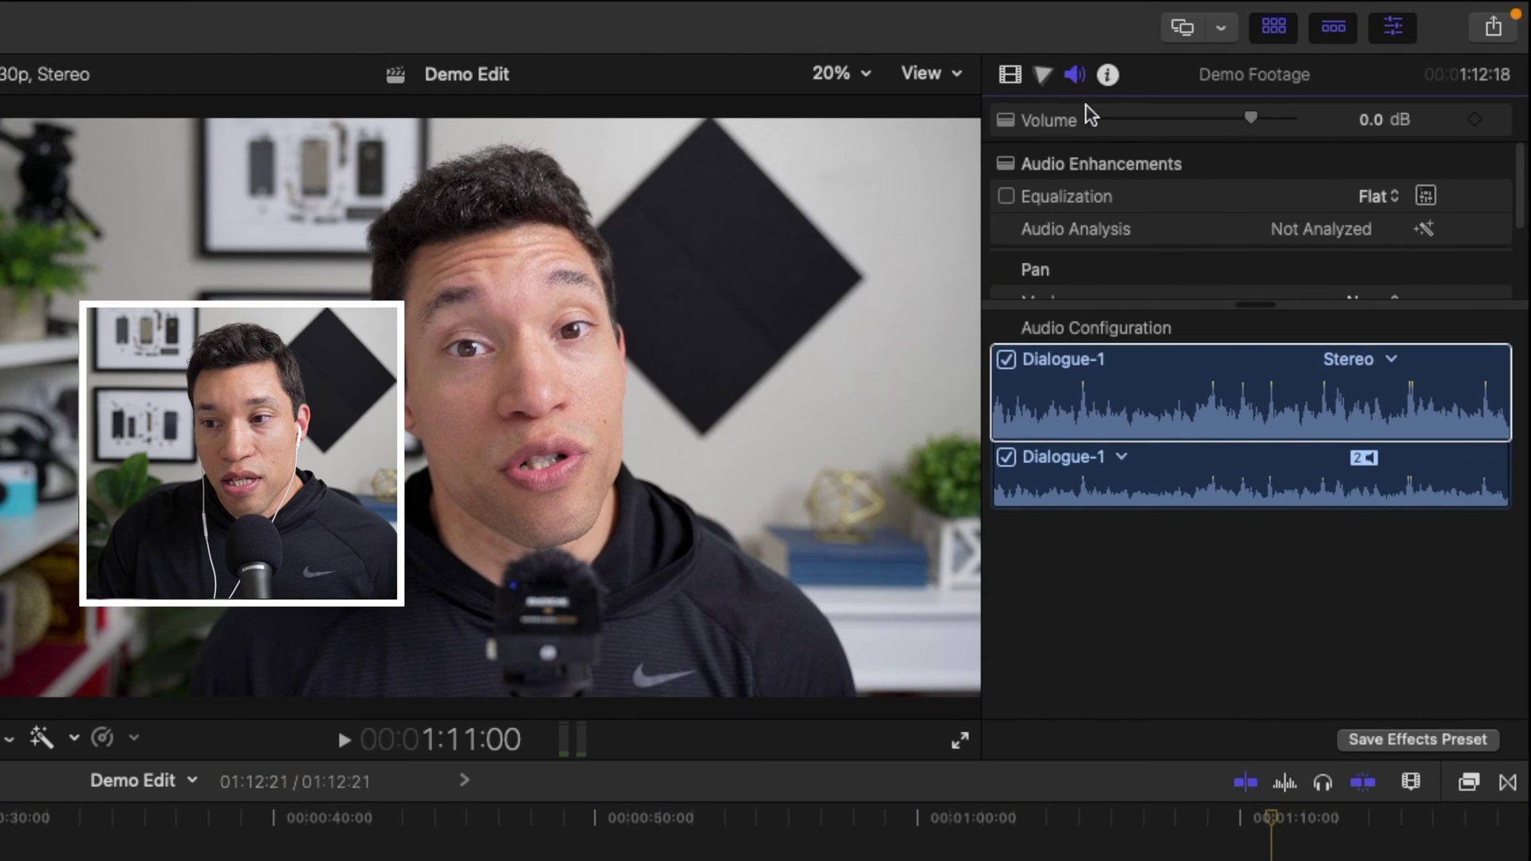
{"action": "left_click", "coordinate": [1392, 362]}
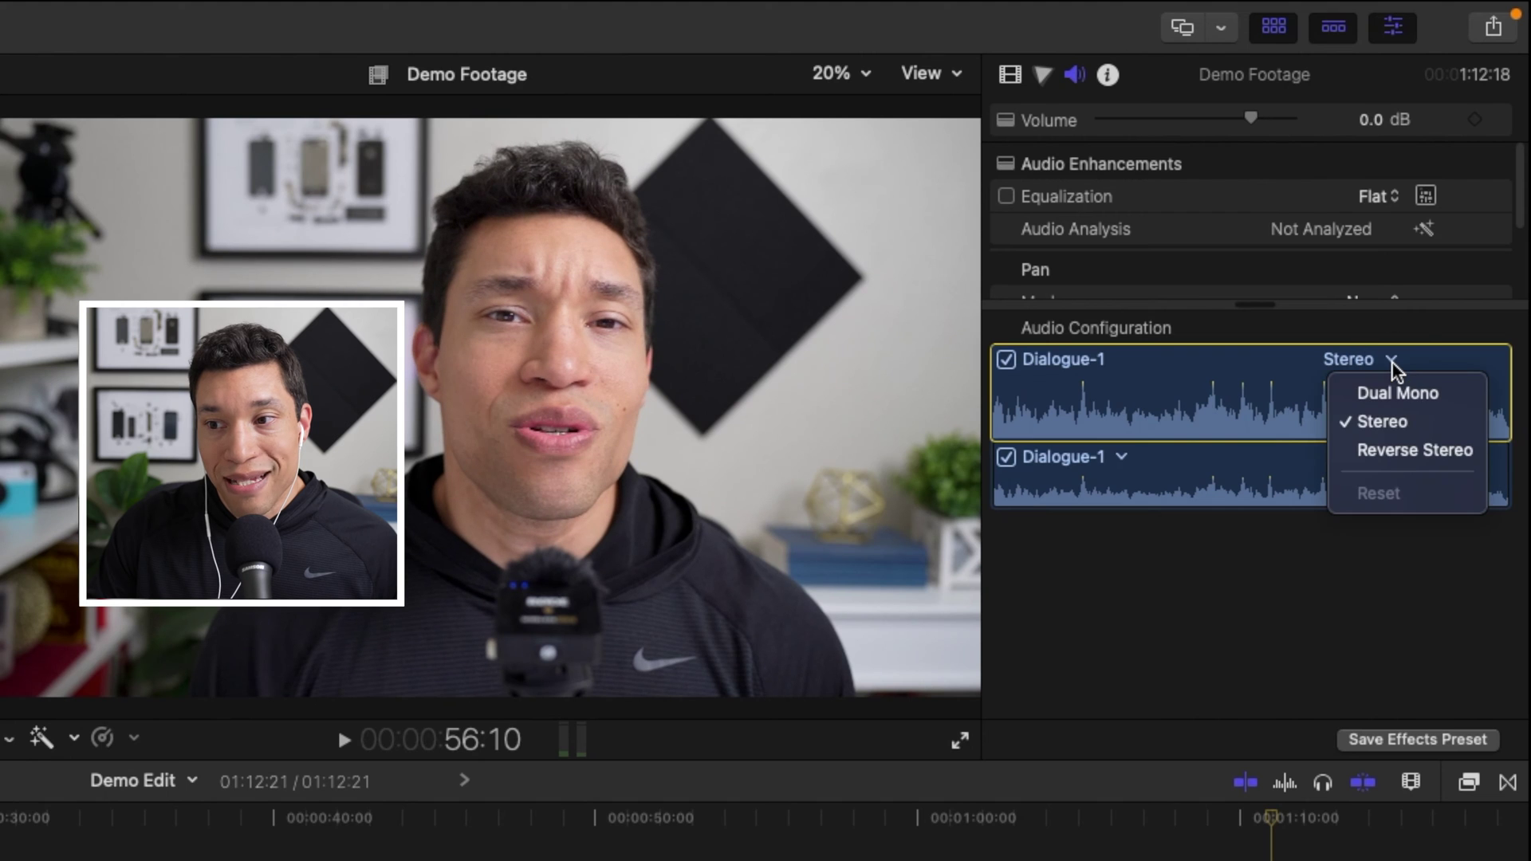
{"action": "left_click", "coordinate": [1391, 392]}
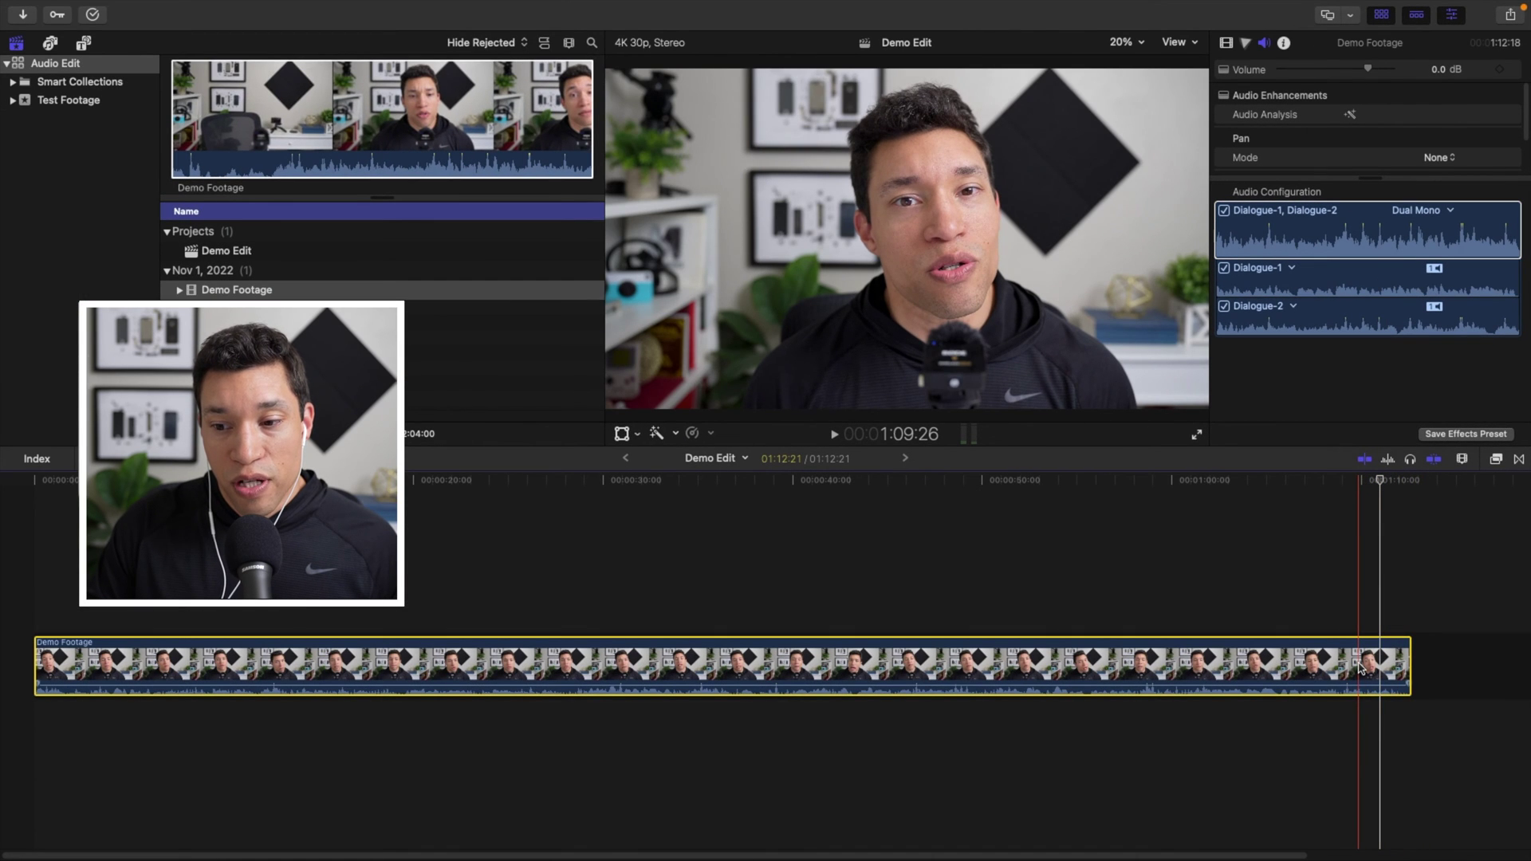
{"action": "right_click", "coordinate": [1360, 668]}
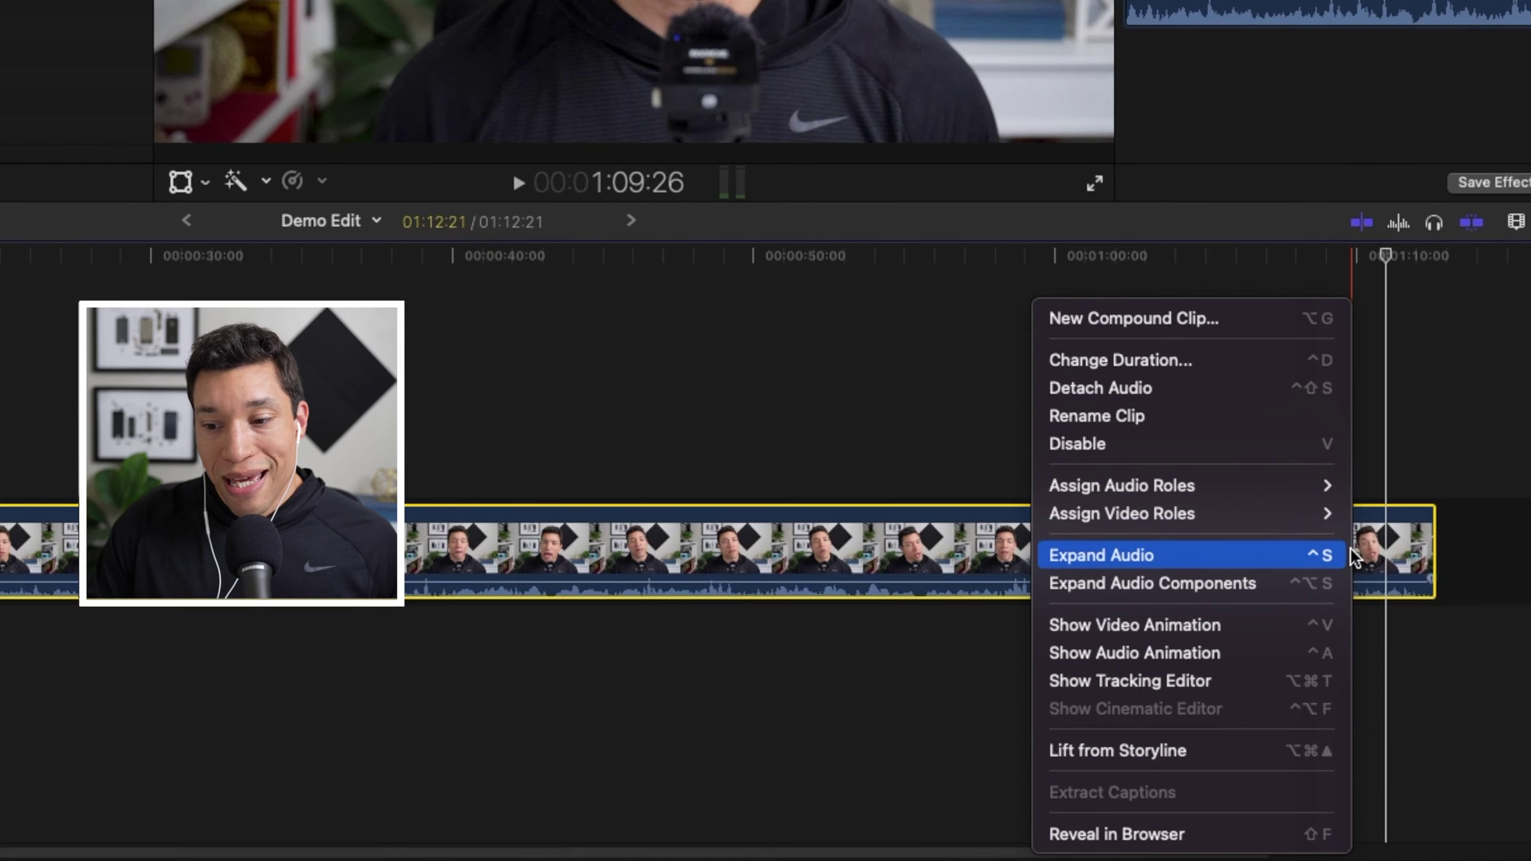
{"action": "left_click", "coordinate": [1234, 585]}
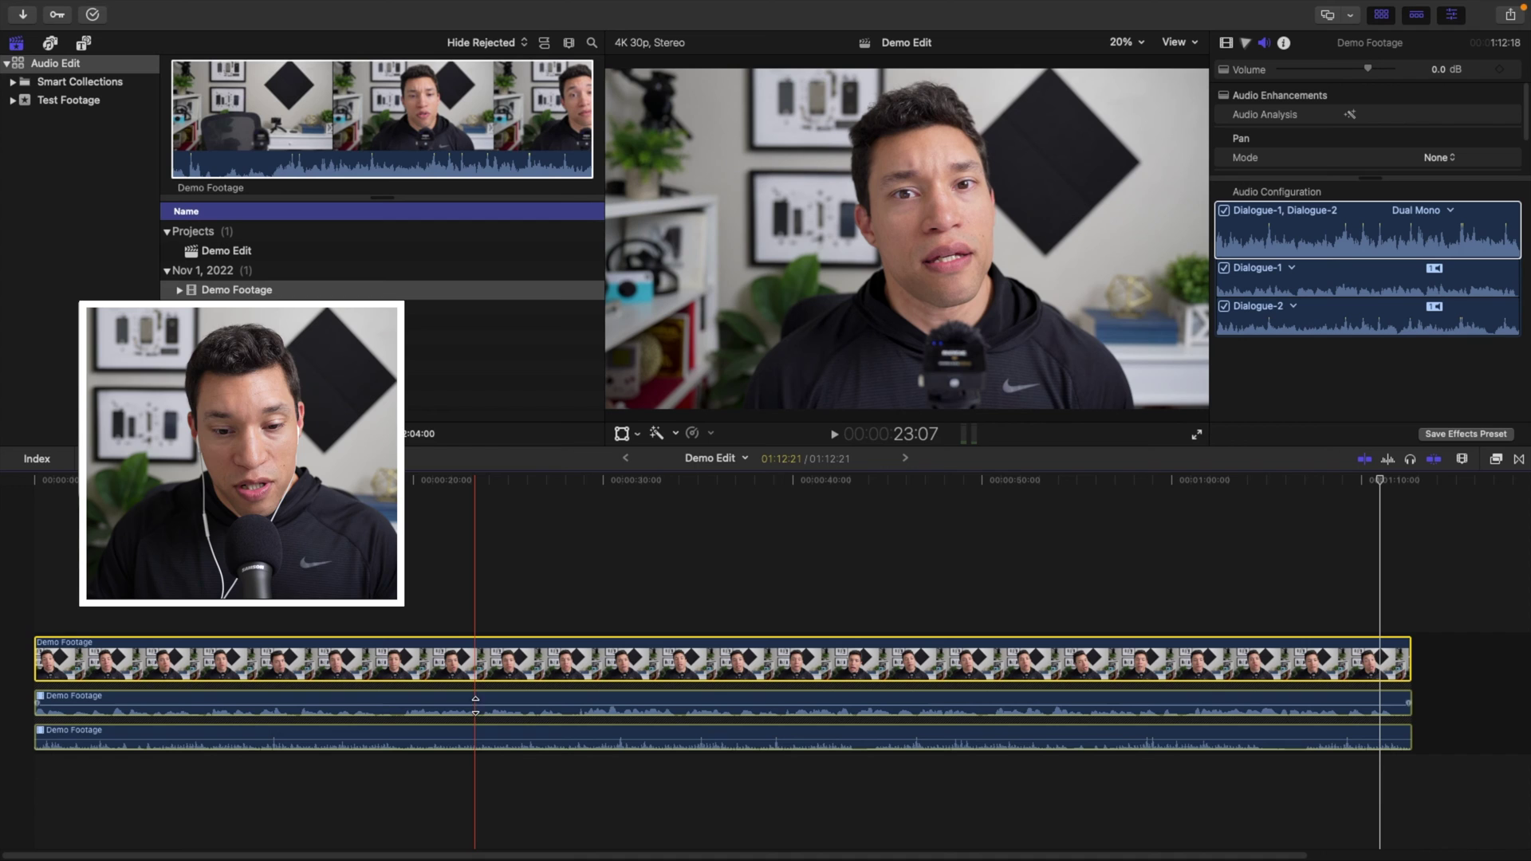
- Disable Dialogue-1 with V, audition Dialogue-2 alone, then select and play Dialogue-1
{"action": "left_click", "coordinate": [477, 706]}
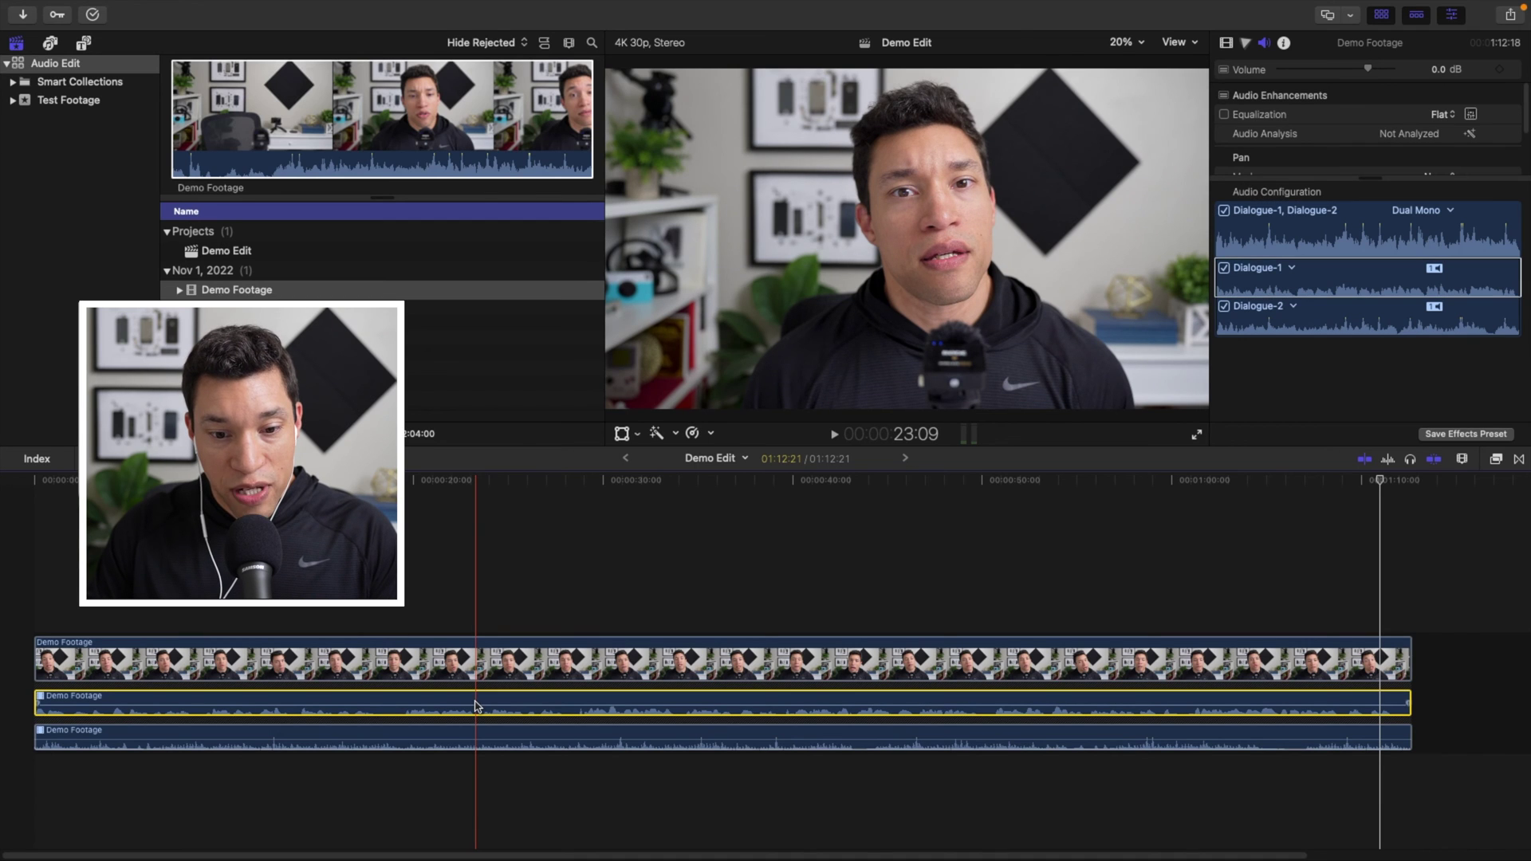
{"action": "key", "text": "v"}
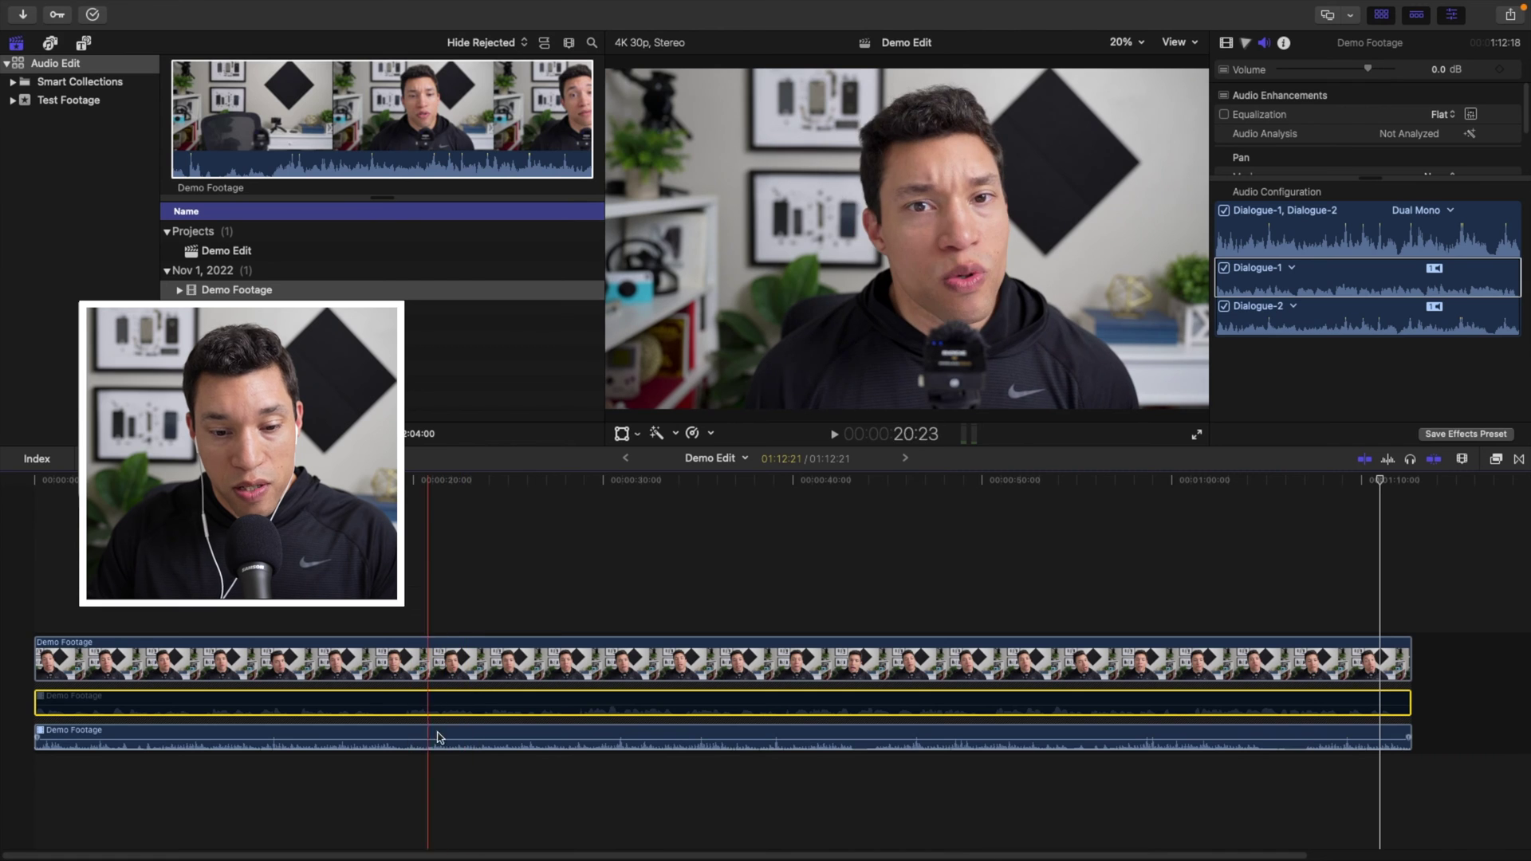
{"action": "left_click", "coordinate": [418, 737]}
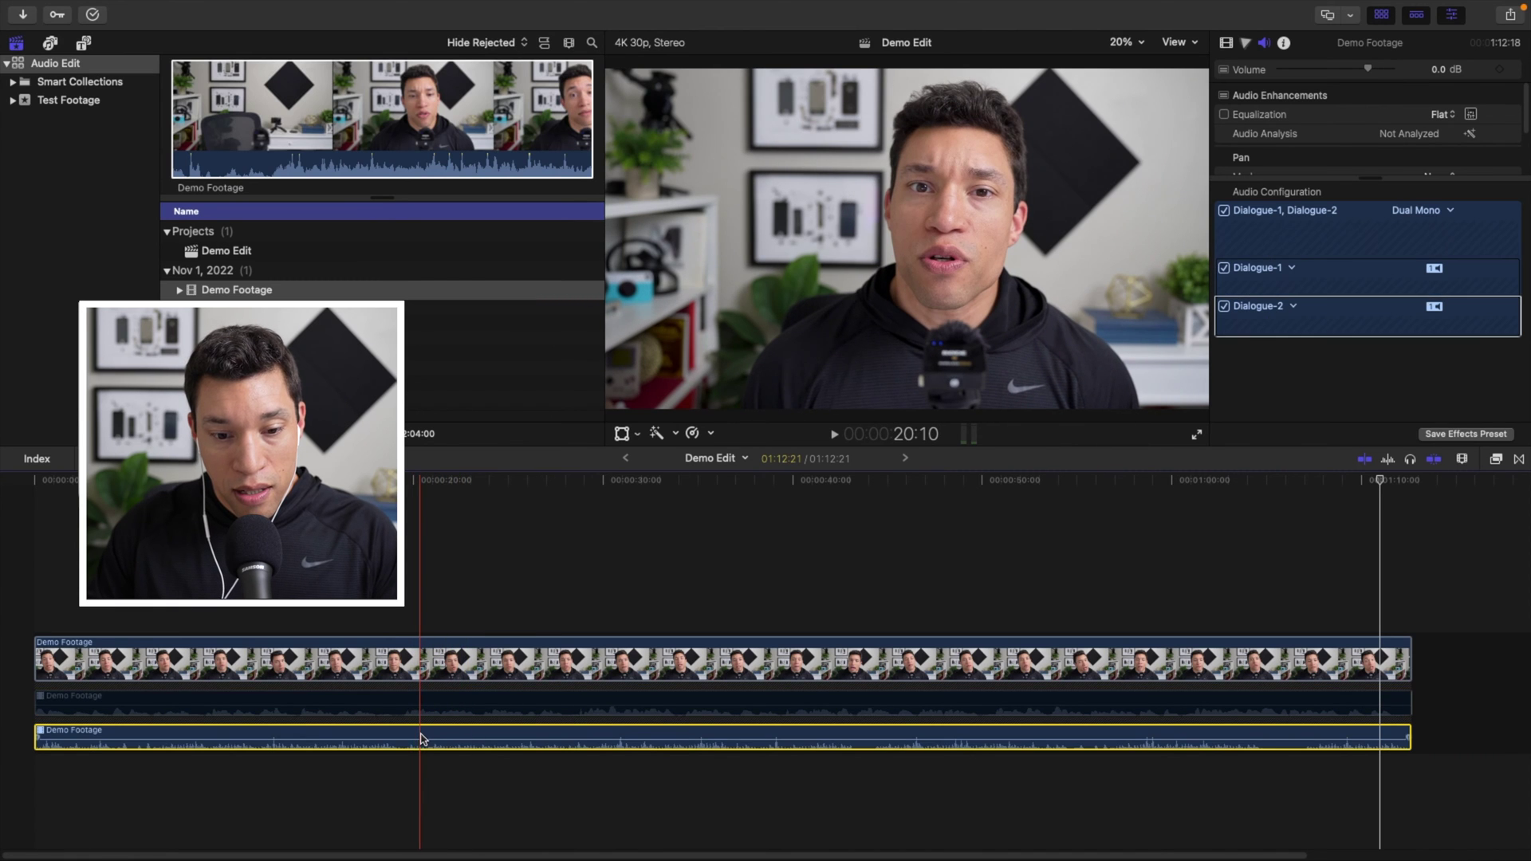
{"action": "key", "text": "space"}
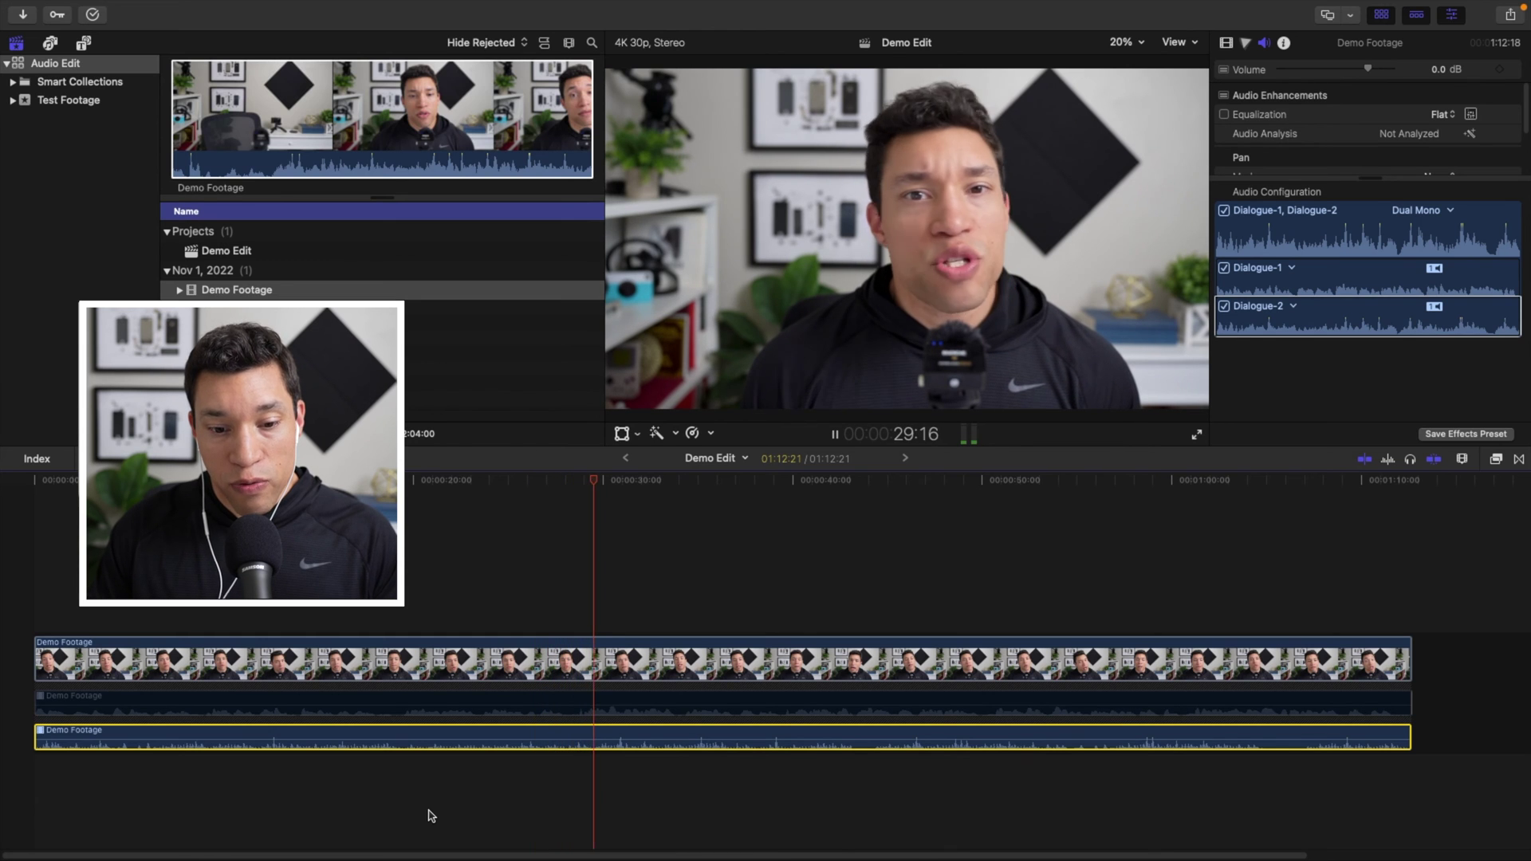
{"action": "key", "text": "space"}
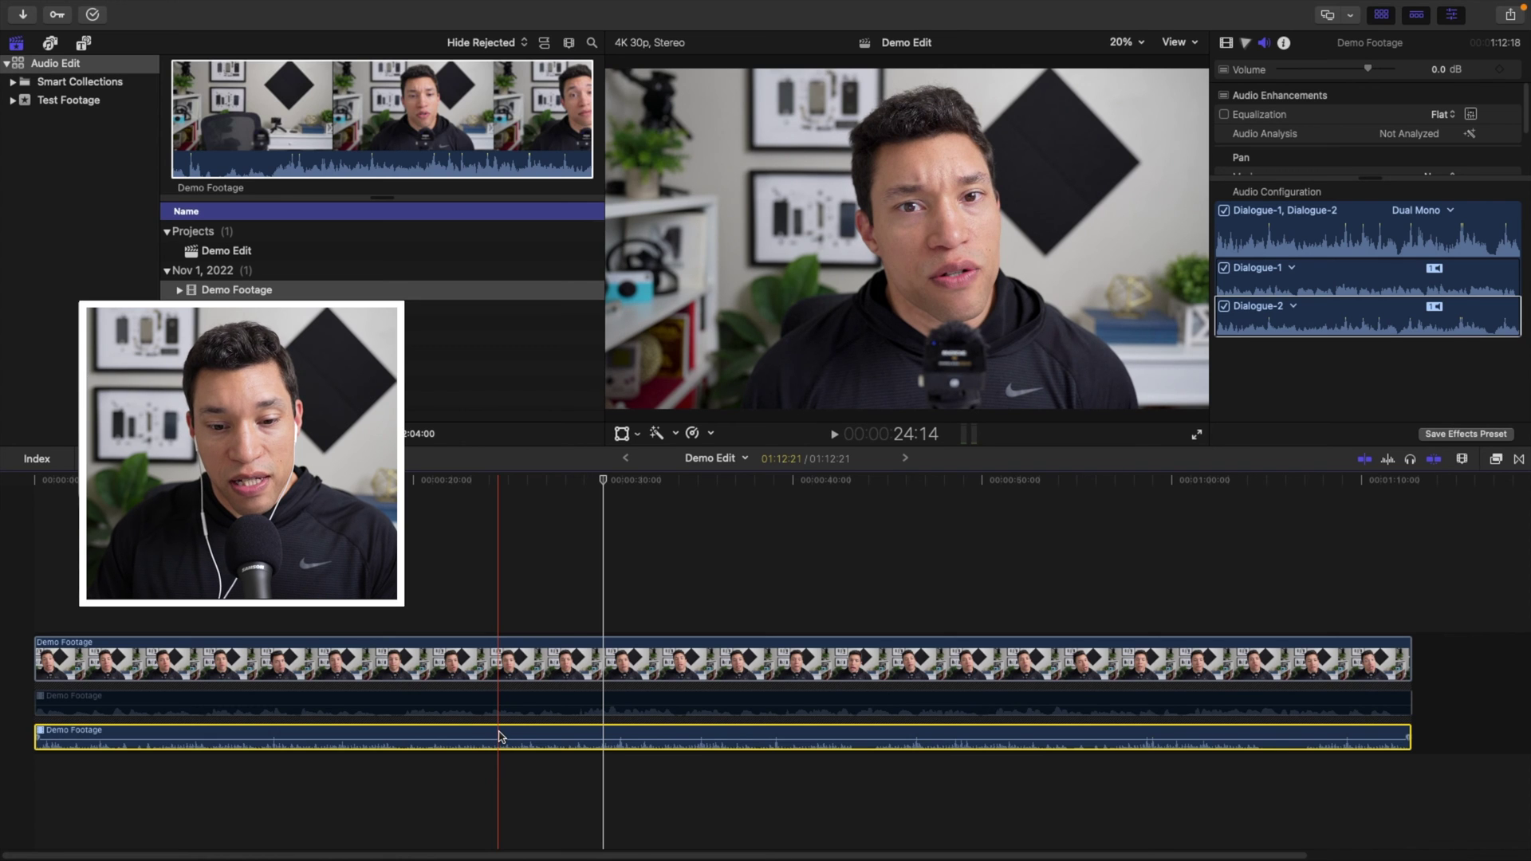
{"action": "left_click", "coordinate": [510, 702]}
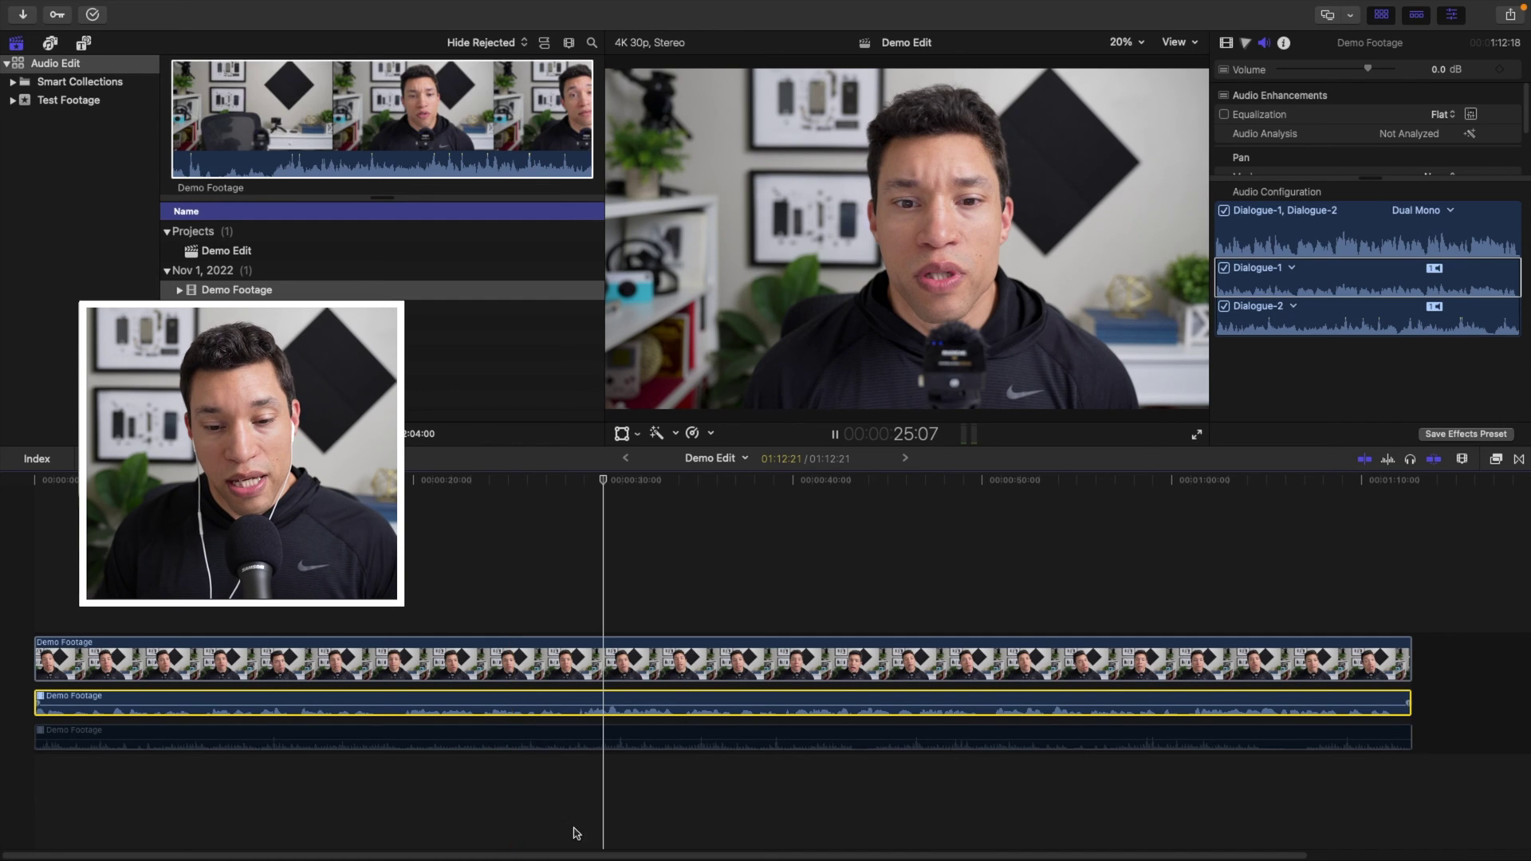
{"action": "key", "text": "space"}
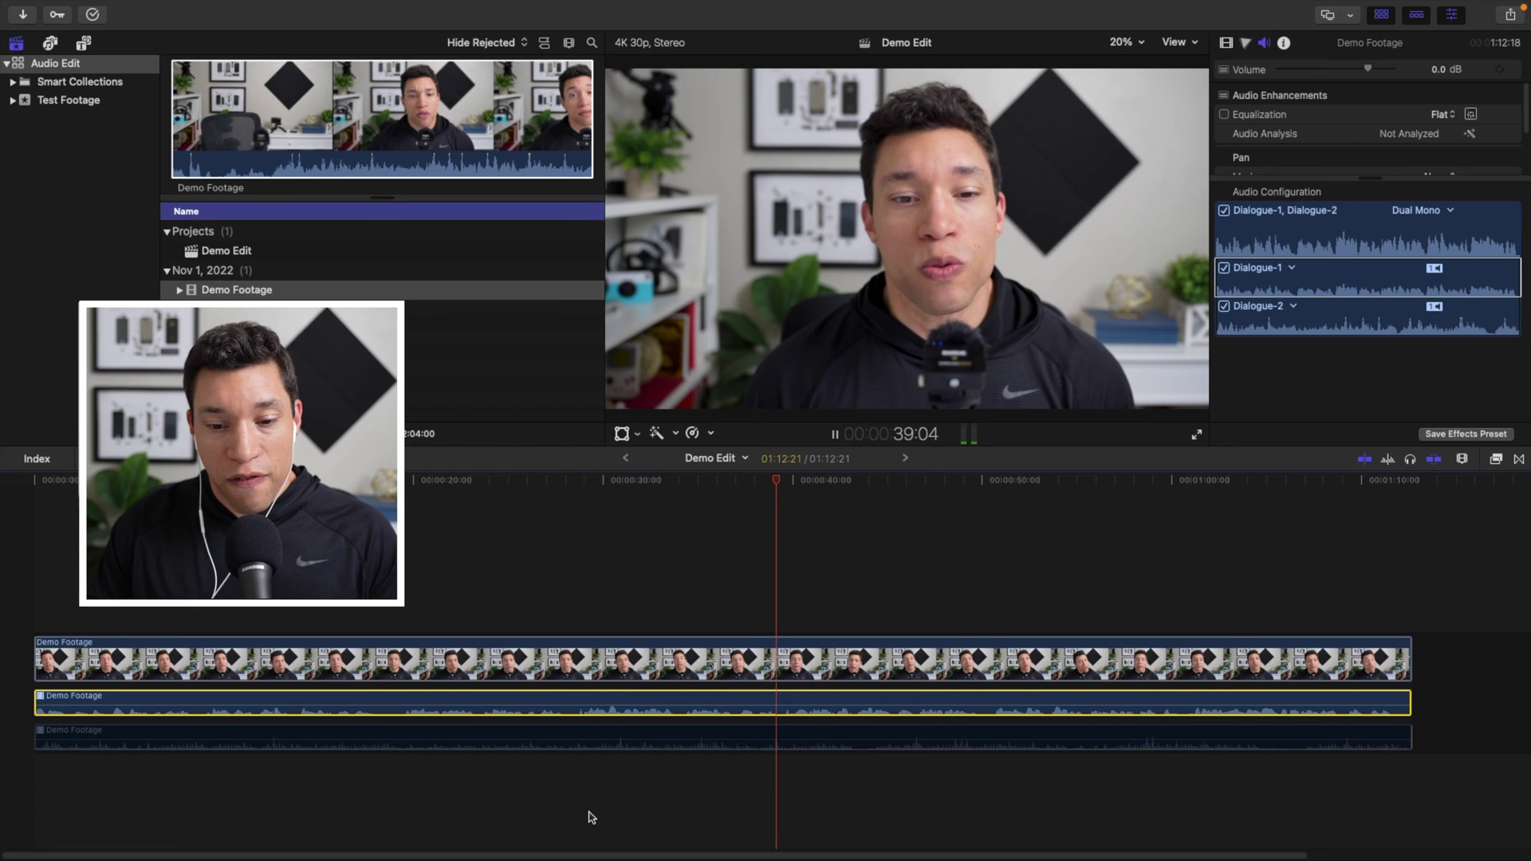
- Stop playback, select and deselect the Dialogue-2 lane, then zoom the timeline in with Command-Plus
{"action": "key", "text": "space"}
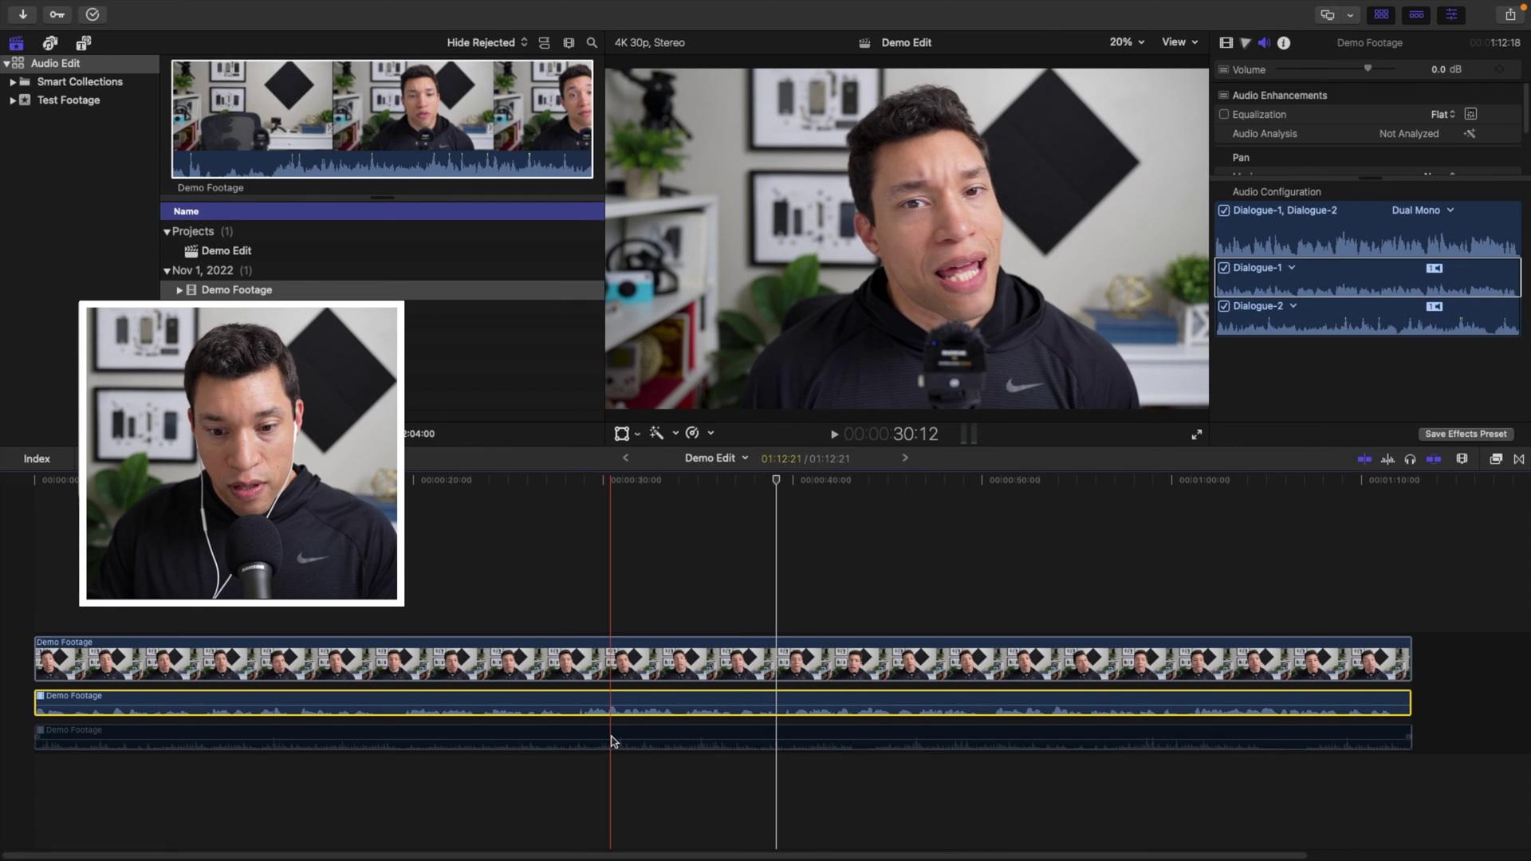
{"action": "left_click", "coordinate": [615, 735]}
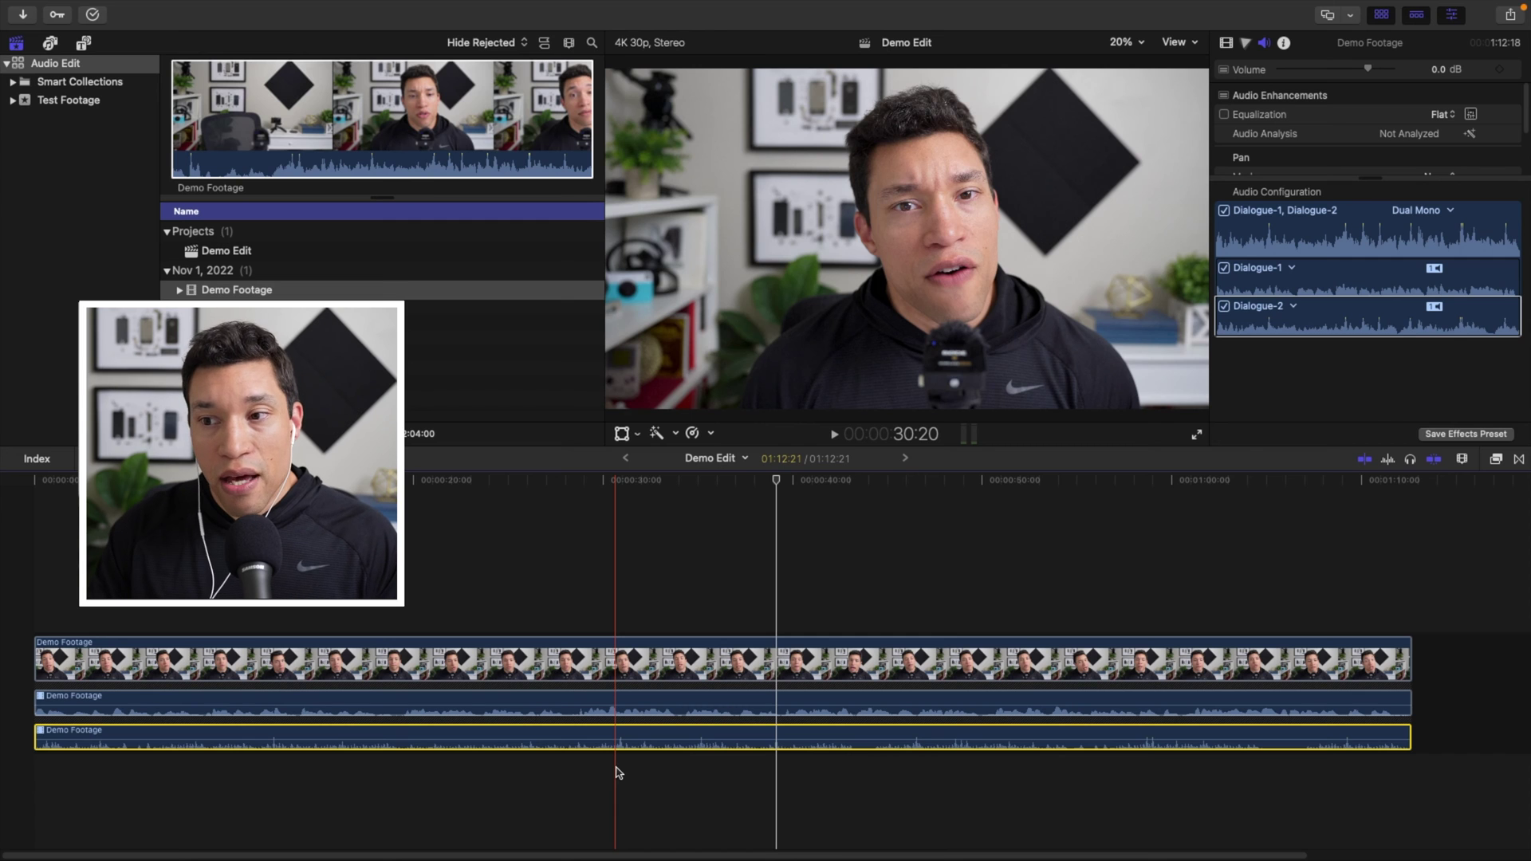
{"action": "left_click", "coordinate": [610, 778]}
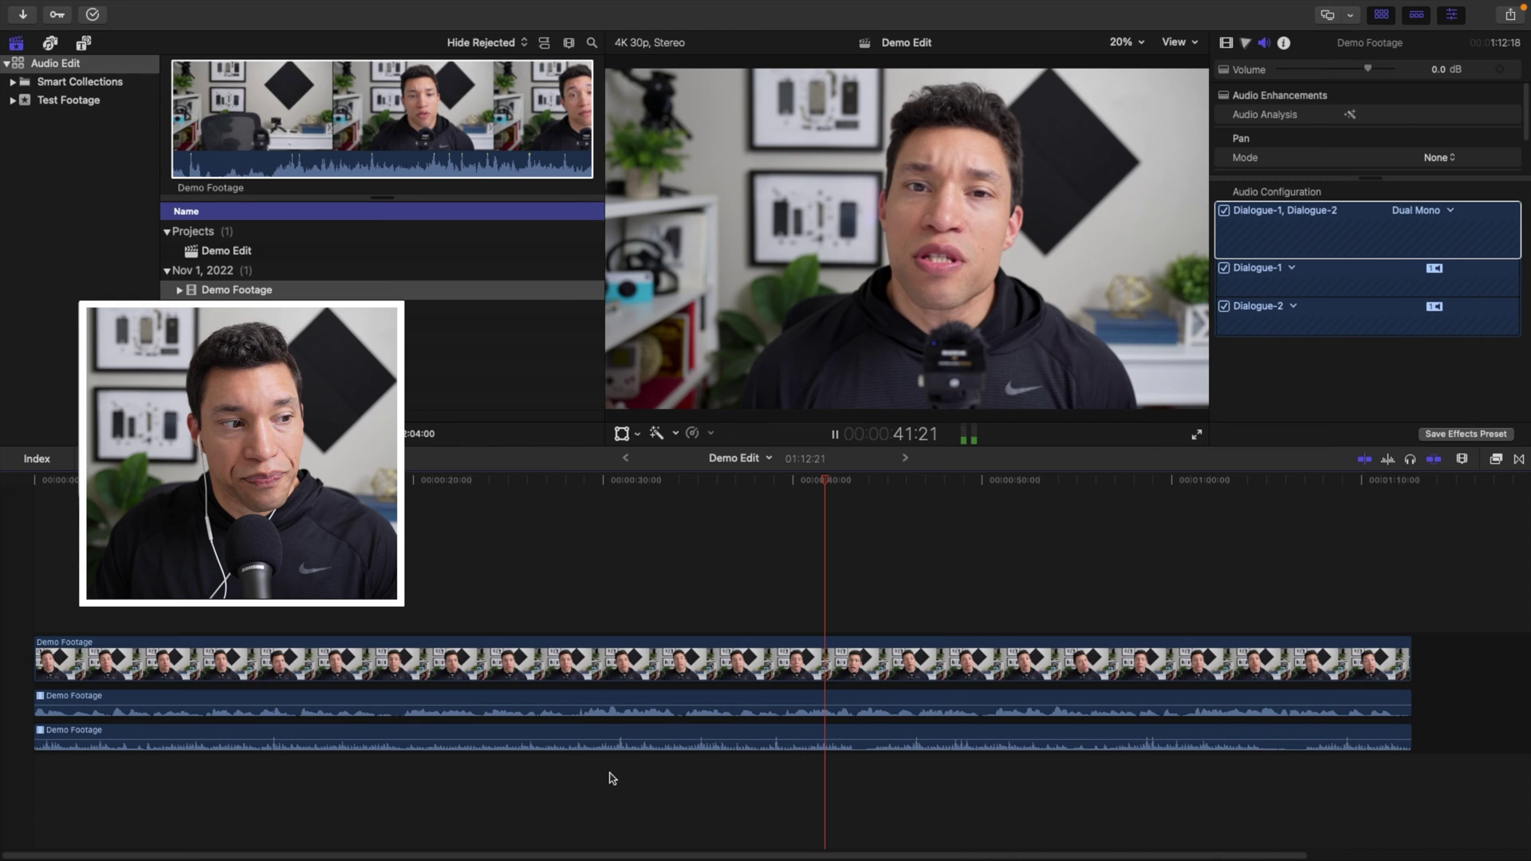
{"action": "key", "text": "space"}
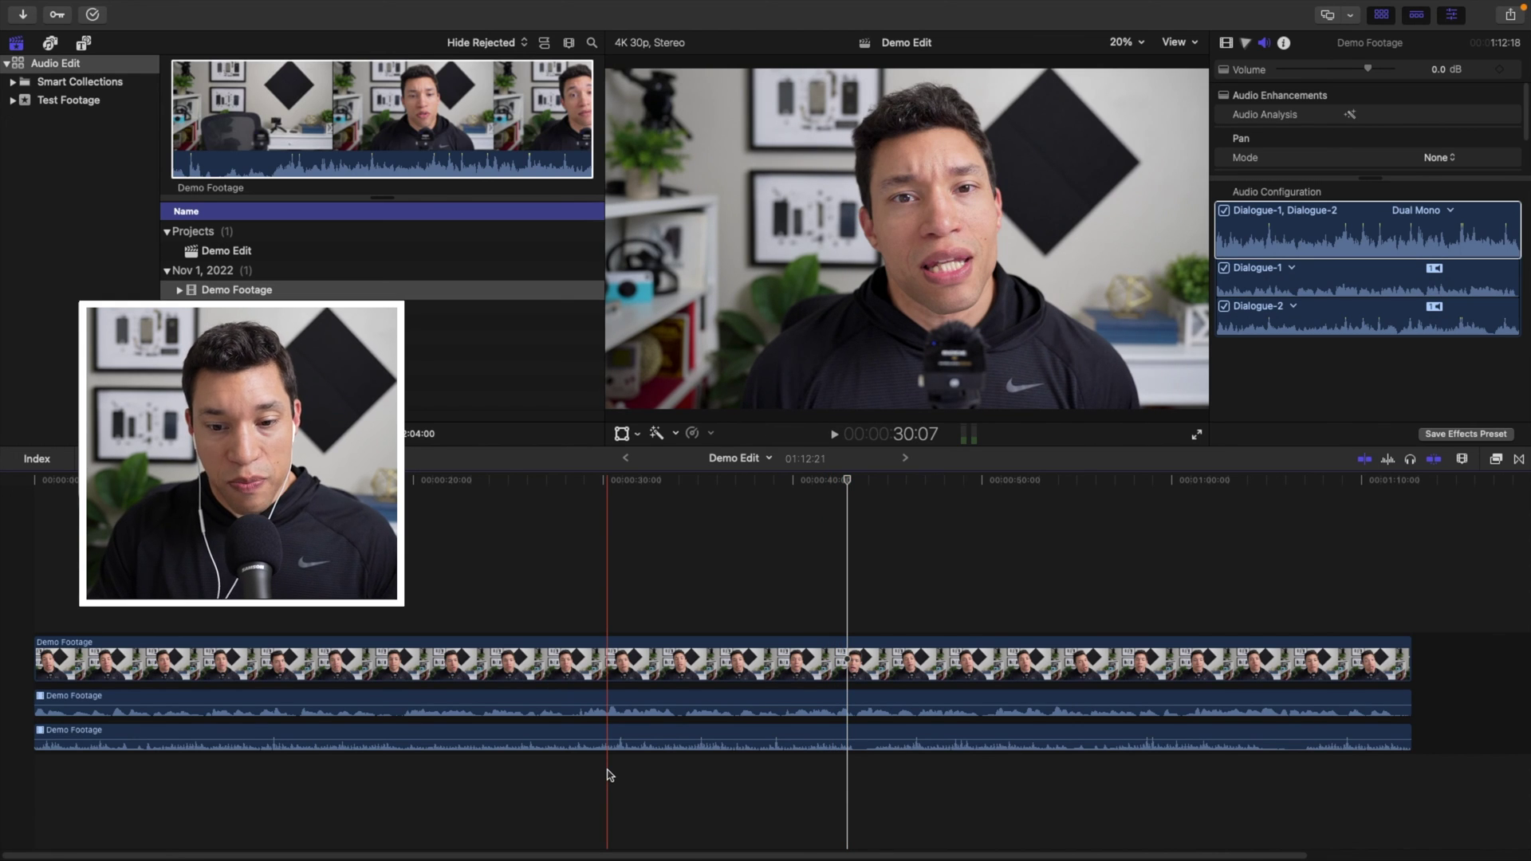
{"action": "key", "text": "super+equal"}
{"action": "key", "text": "super+equal"}
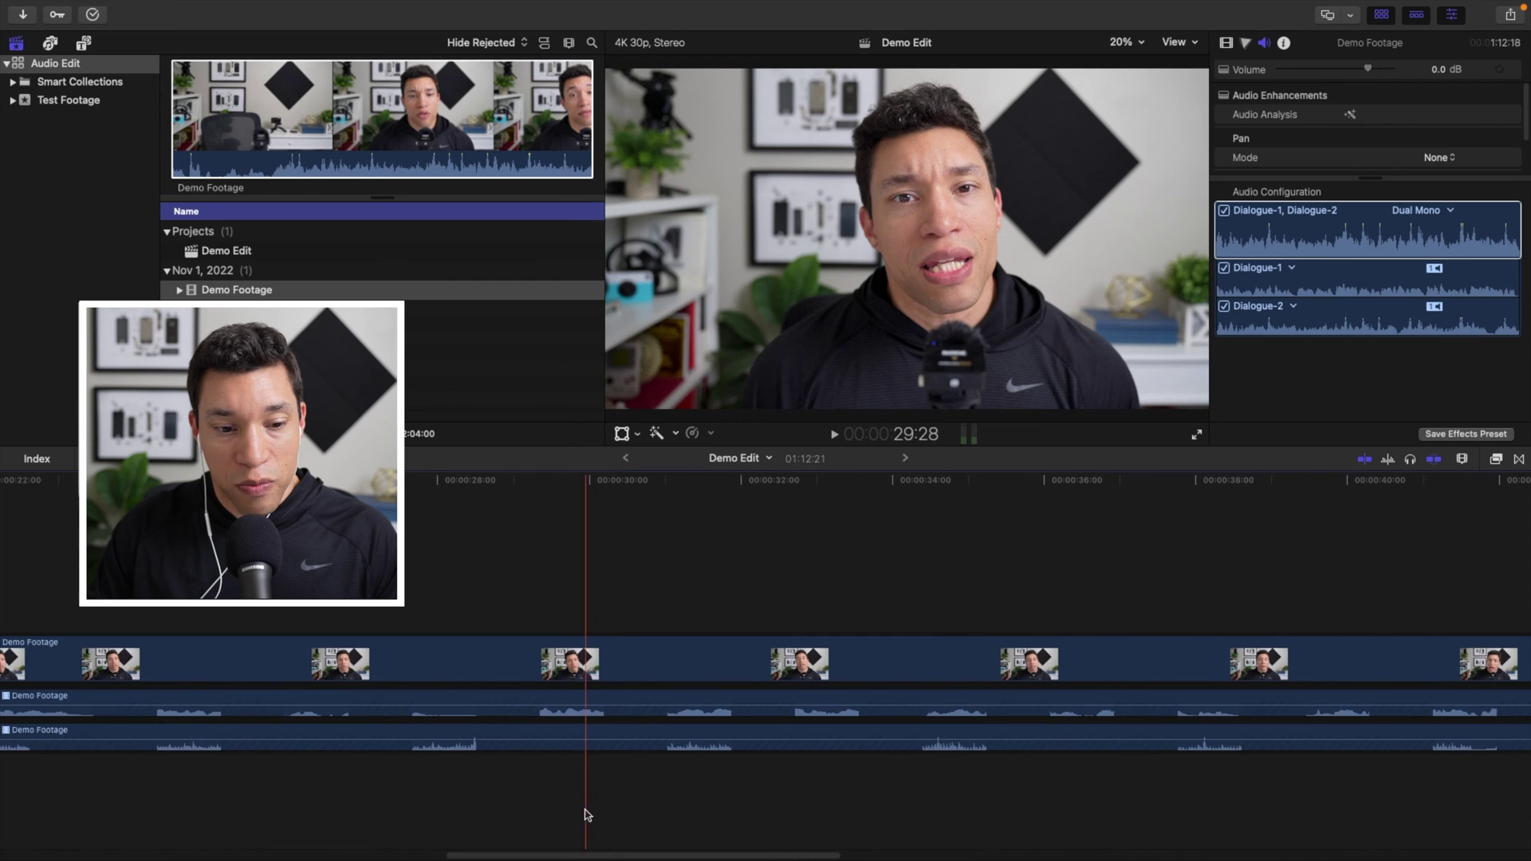
- Play the opening seconds and place the playhead at the speaker change around 4 seconds
{"action": "left_click", "coordinate": [100, 812]}
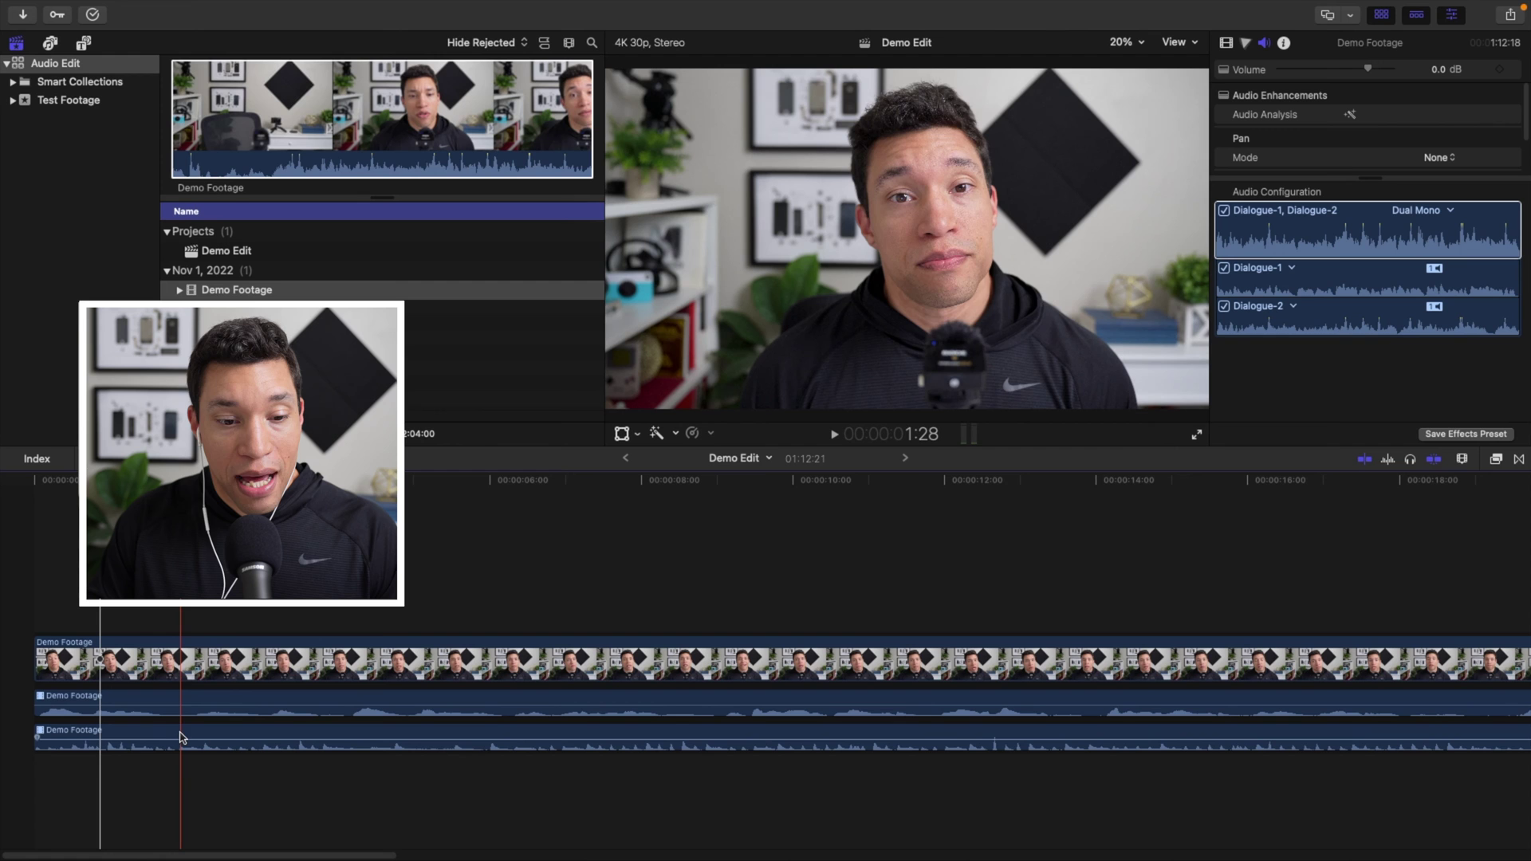
{"action": "key", "text": "space"}
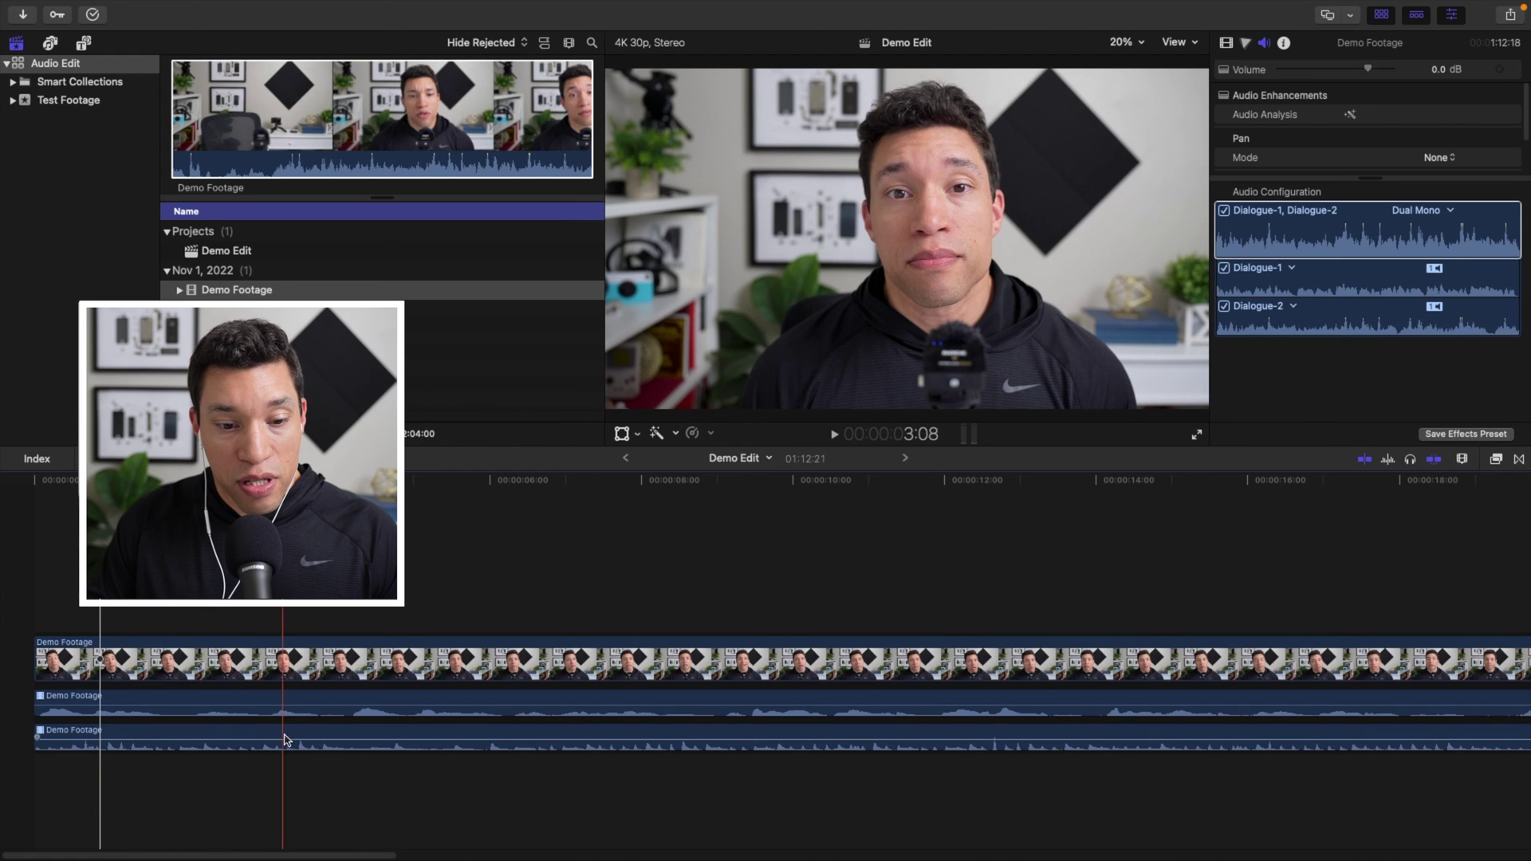
{"action": "left_click", "coordinate": [257, 718]}
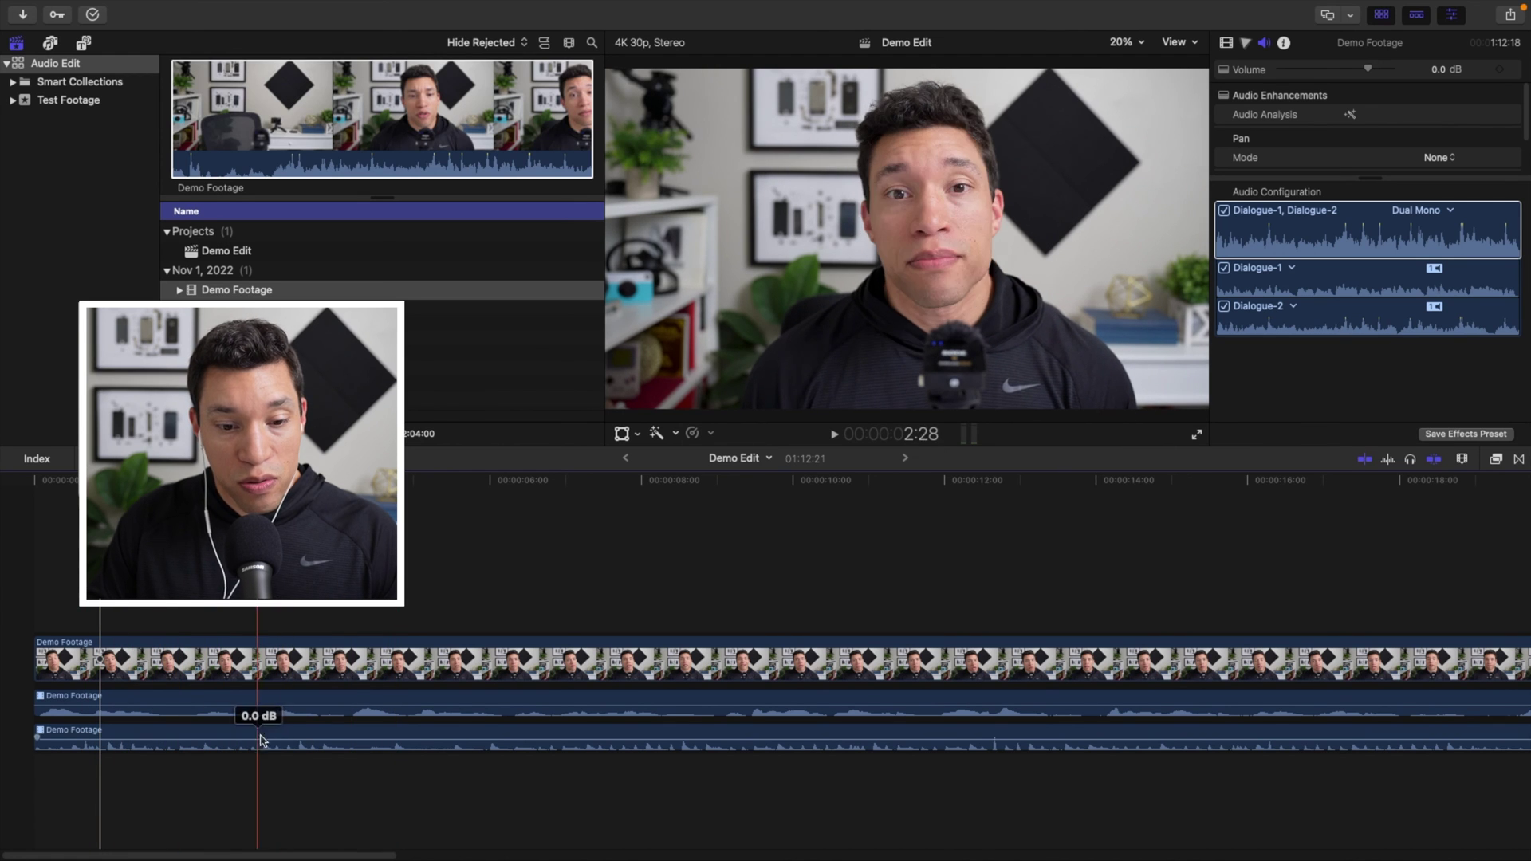
{"action": "left_click", "coordinate": [351, 738]}
- Drop Dialogue-2's volume to -∞ dB from the clip start to 4:04, then play back to check
{"action": "left_click_drag", "start_coordinate": [351, 738], "coordinate": [16, 736]}
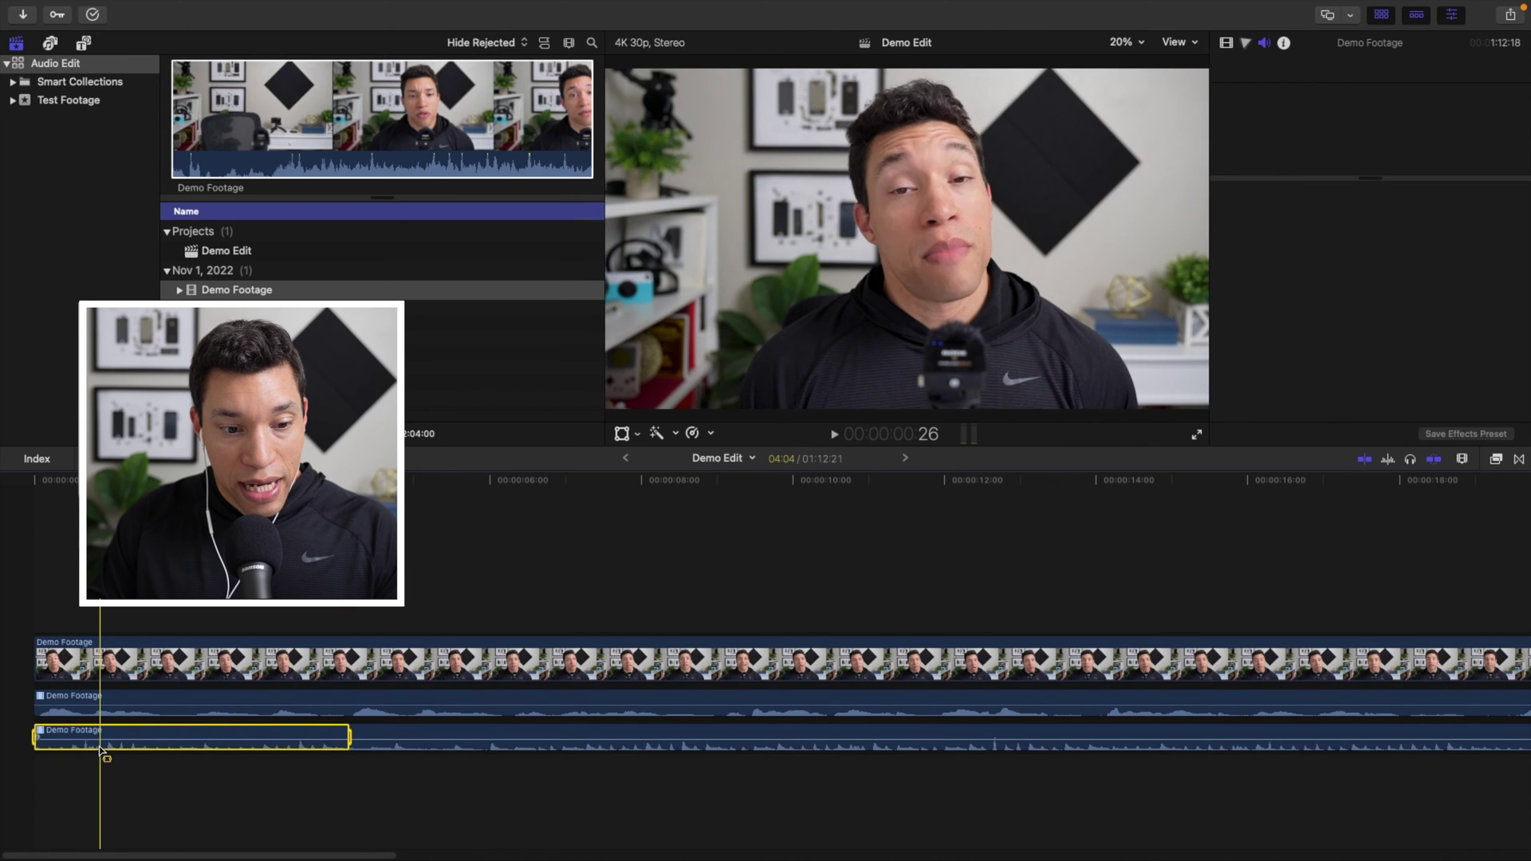
{"action": "left_click", "coordinate": [124, 738]}
{"action": "left_click_drag", "start_coordinate": [125, 738], "coordinate": [120, 759]}
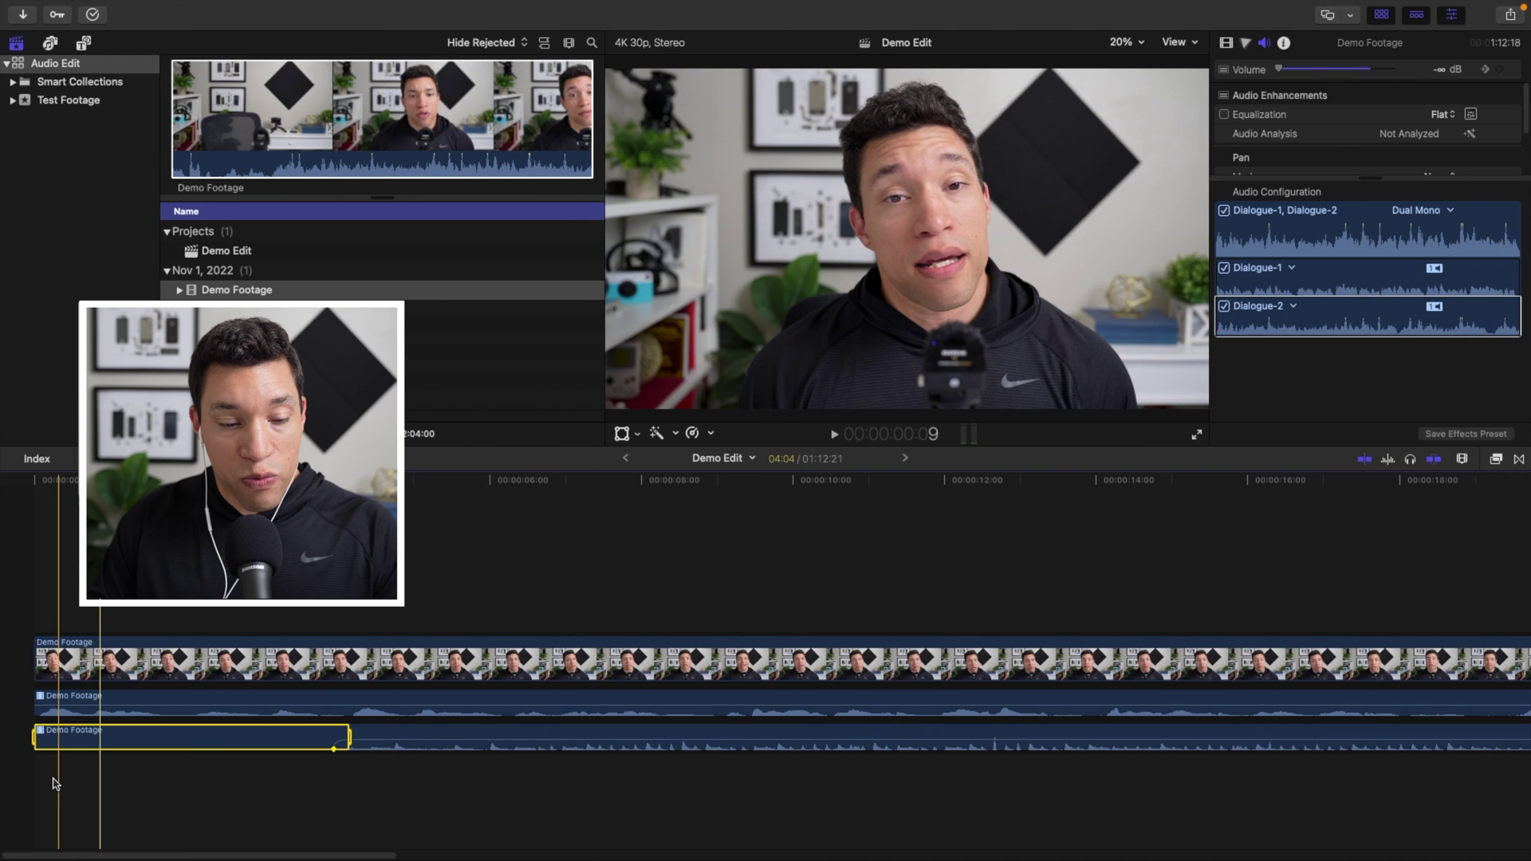
{"action": "left_click", "coordinate": [28, 784]}
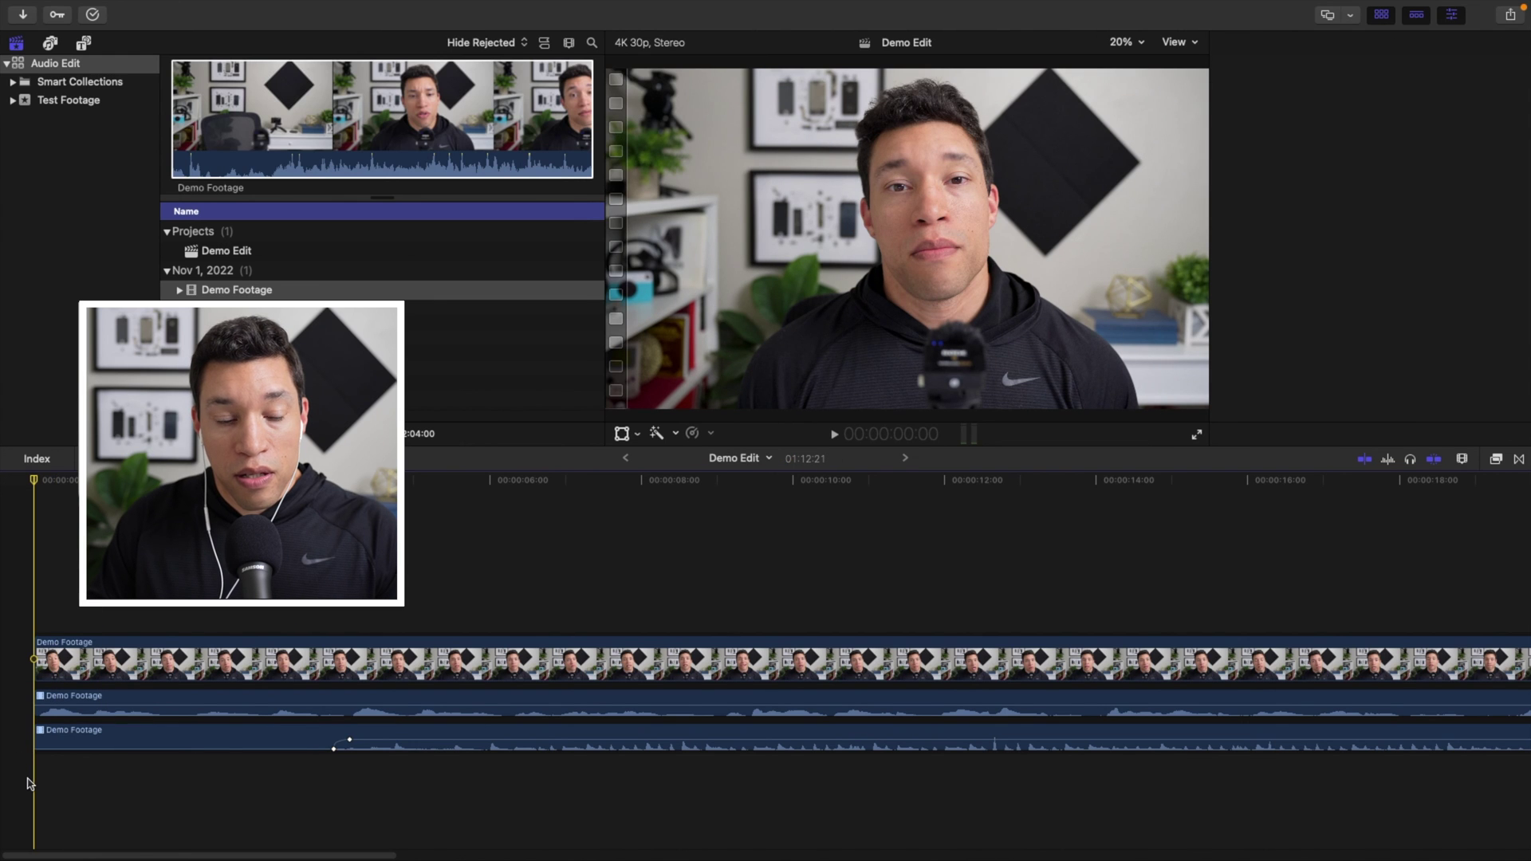
{"action": "key", "text": "space"}
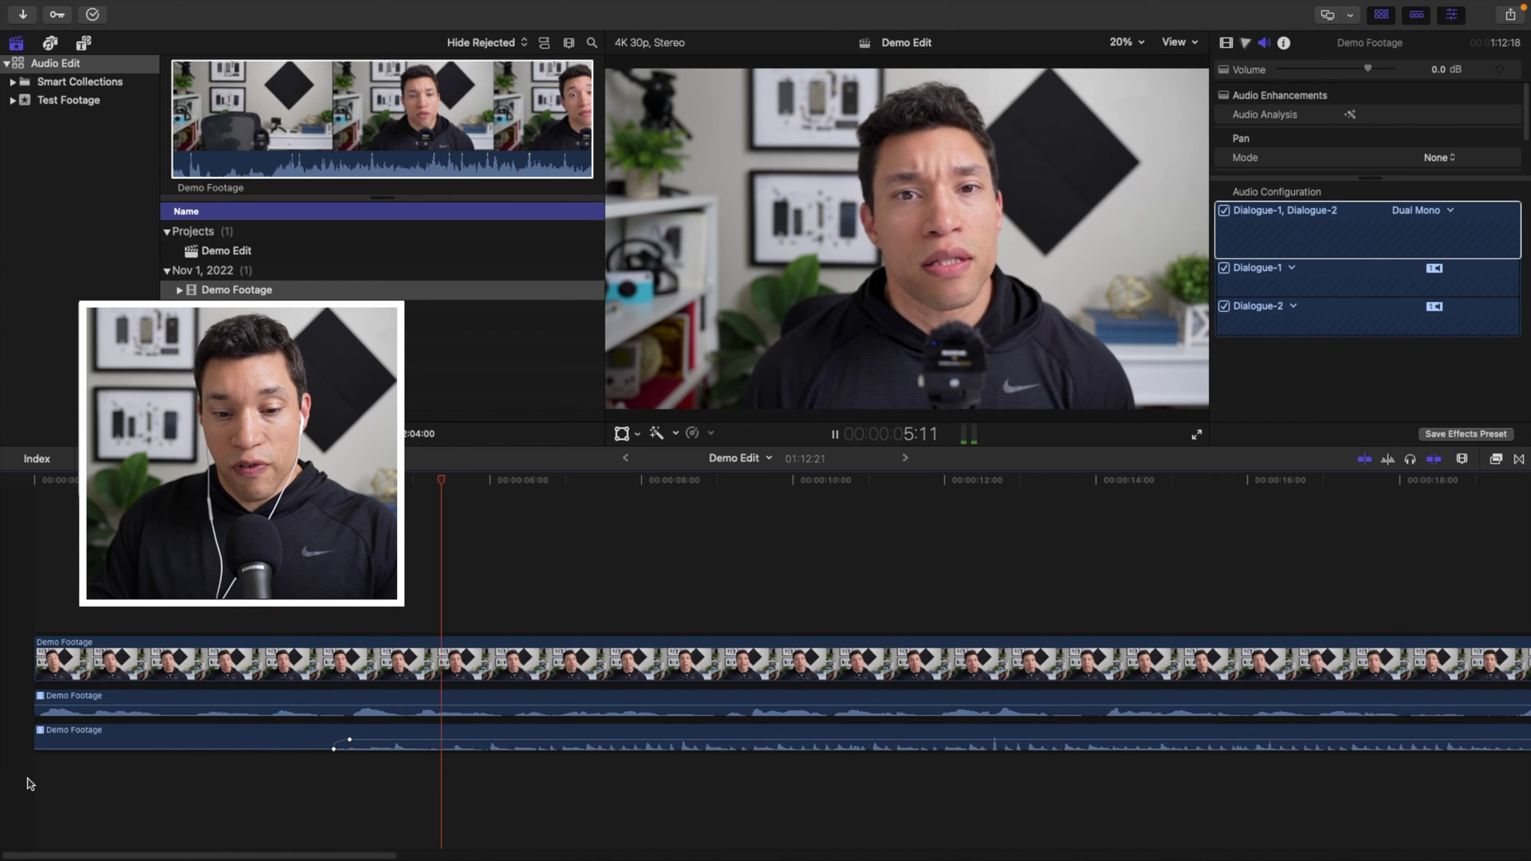
{"action": "key", "text": "space"}
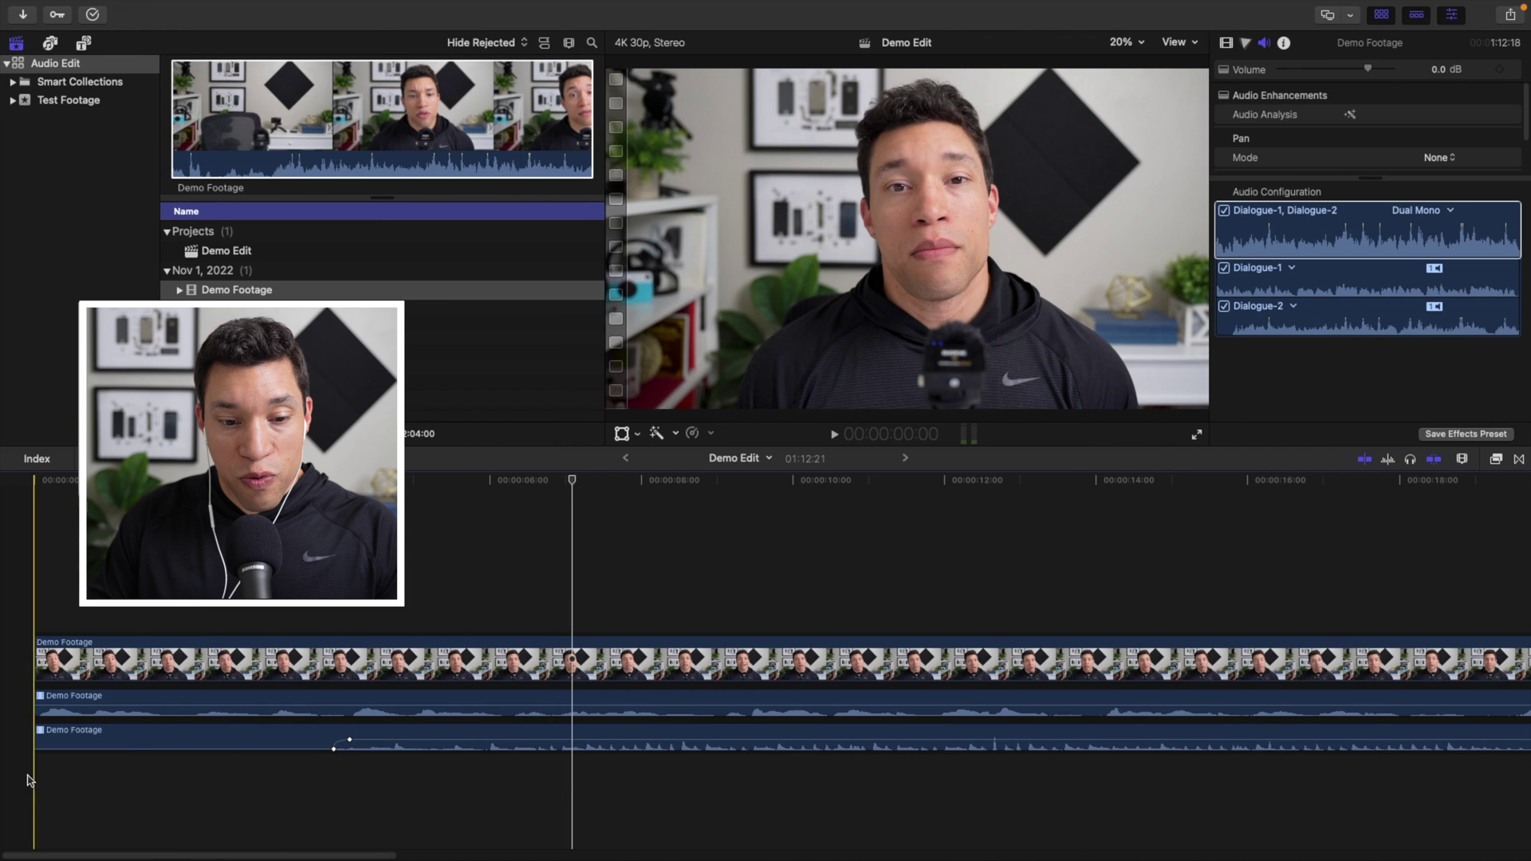
- Silence Dialogue-1 from about 4 to 8 seconds
{"action": "left_click", "coordinate": [335, 698]}
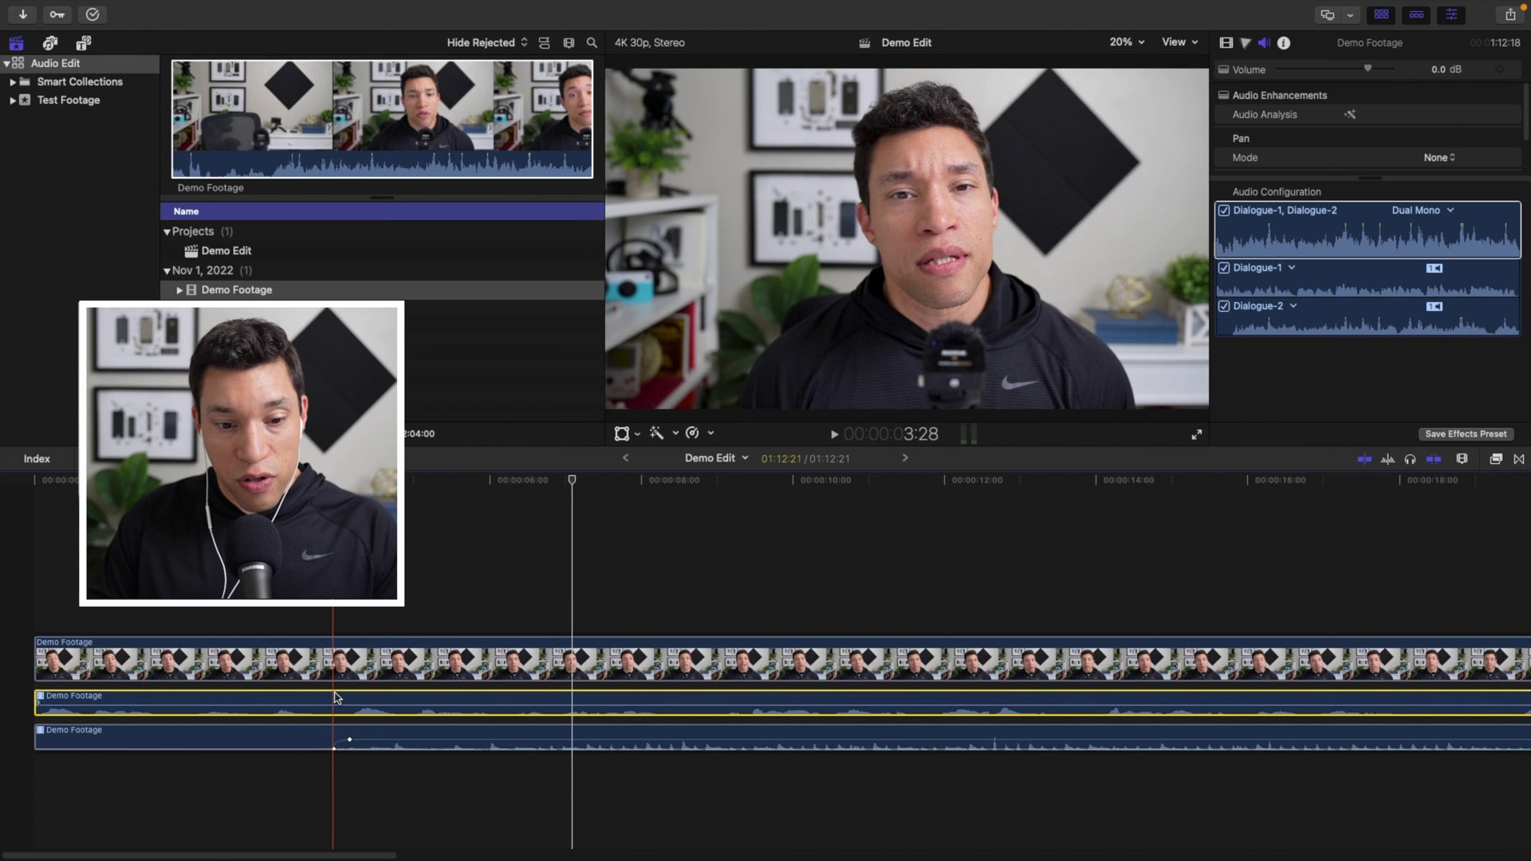
{"action": "left_click_drag", "start_coordinate": [336, 700], "coordinate": [657, 702]}
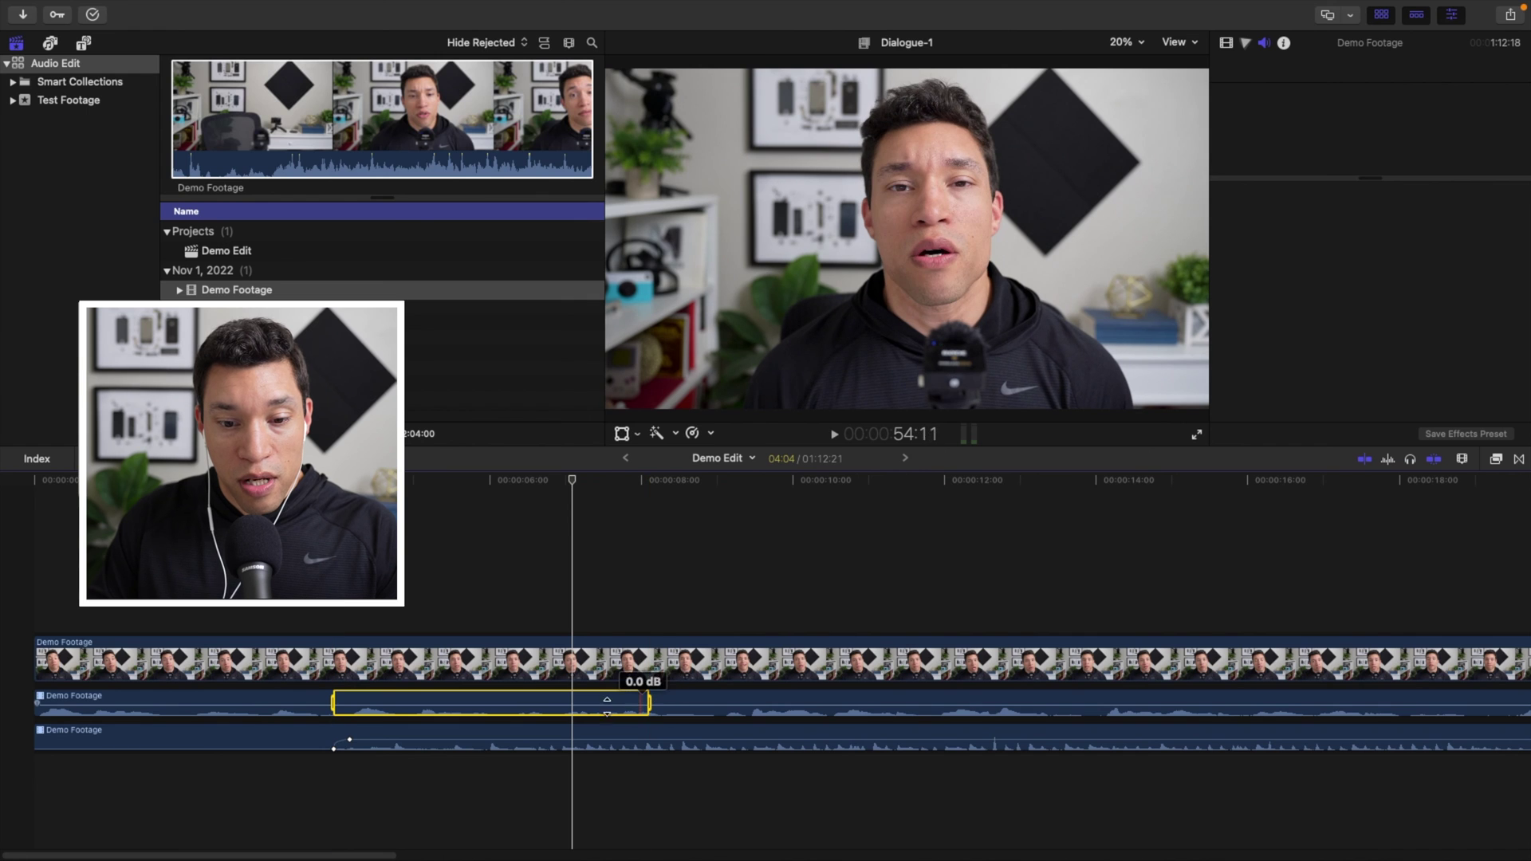
{"action": "left_click_drag", "start_coordinate": [529, 707], "coordinate": [533, 730]}
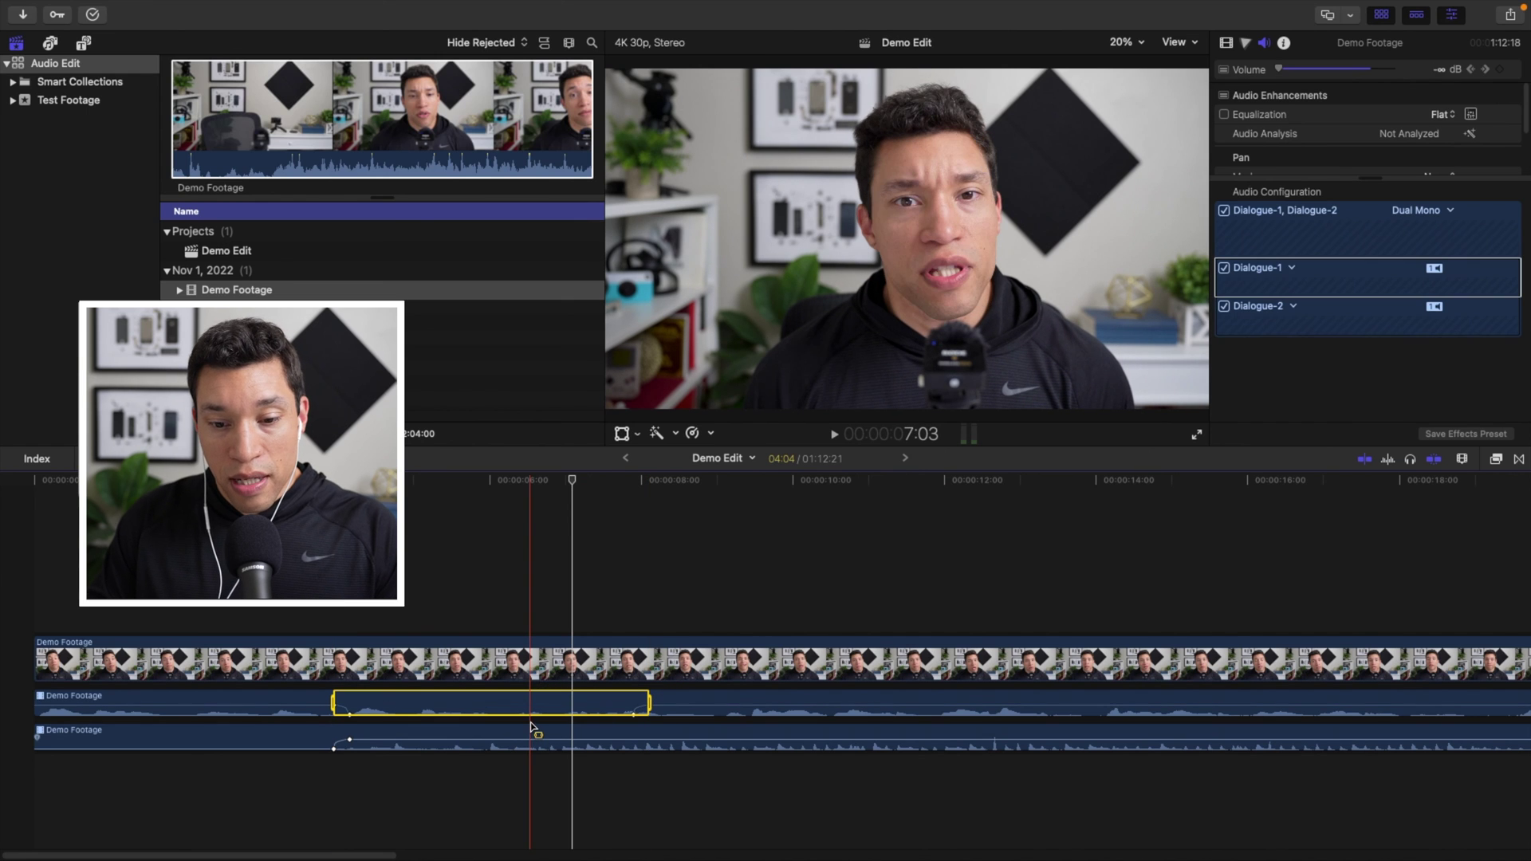
{"action": "left_click", "coordinate": [651, 738]}
- Silence Dialogue-2 from about 8 to 11 seconds and Dialogue-1 from about 12 to 14 seconds
{"action": "left_click_drag", "start_coordinate": [650, 737], "coordinate": [882, 752]}
{"action": "left_click", "coordinate": [918, 706]}
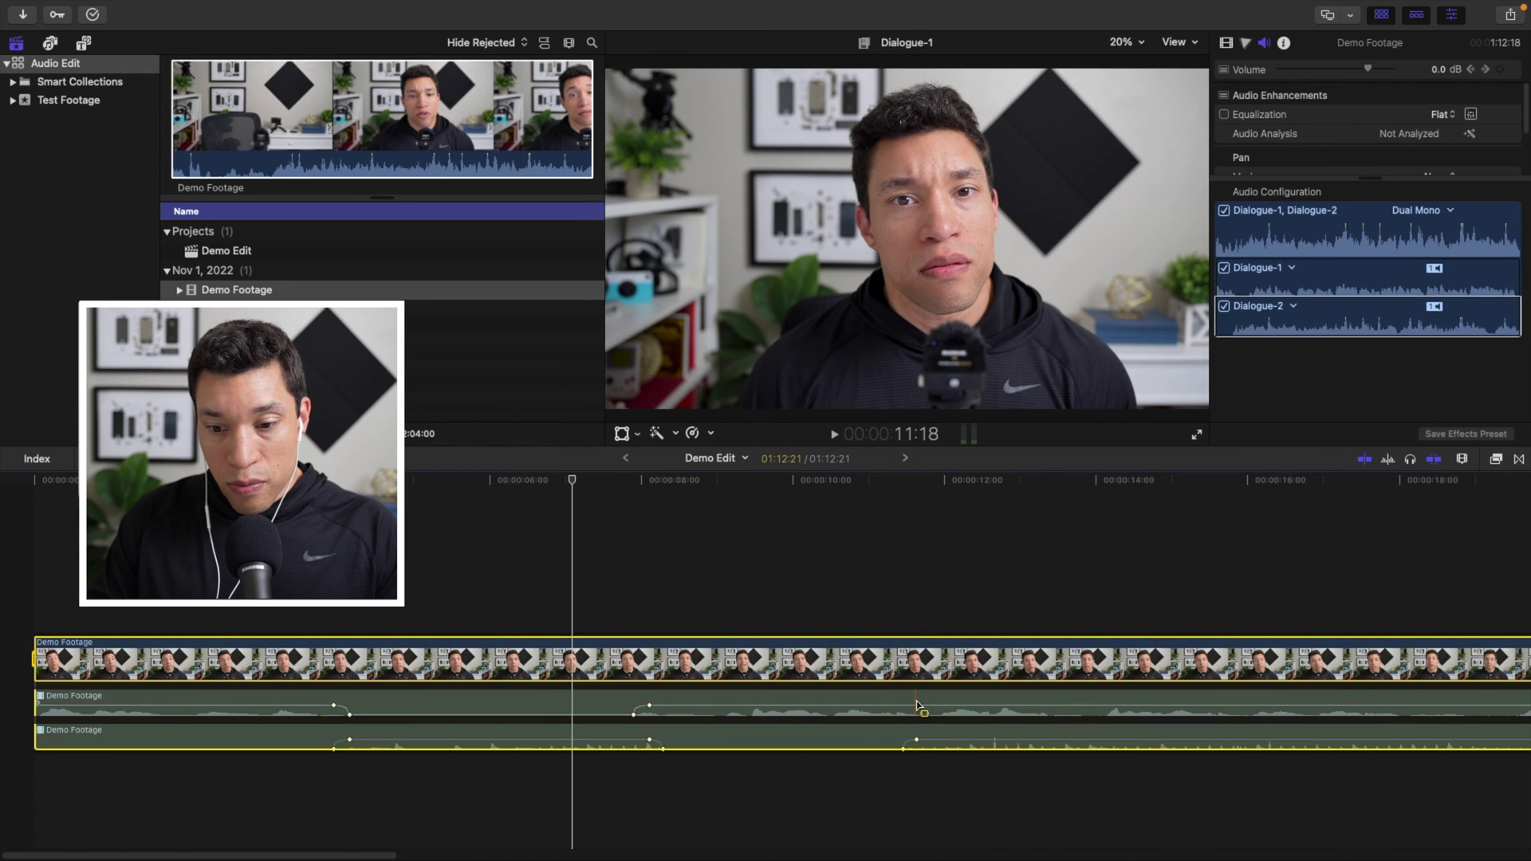
{"action": "left_click", "coordinate": [917, 759]}
{"action": "left_click_drag", "start_coordinate": [916, 704], "coordinate": [1097, 714]}
{"action": "left_click", "coordinate": [35, 785]}
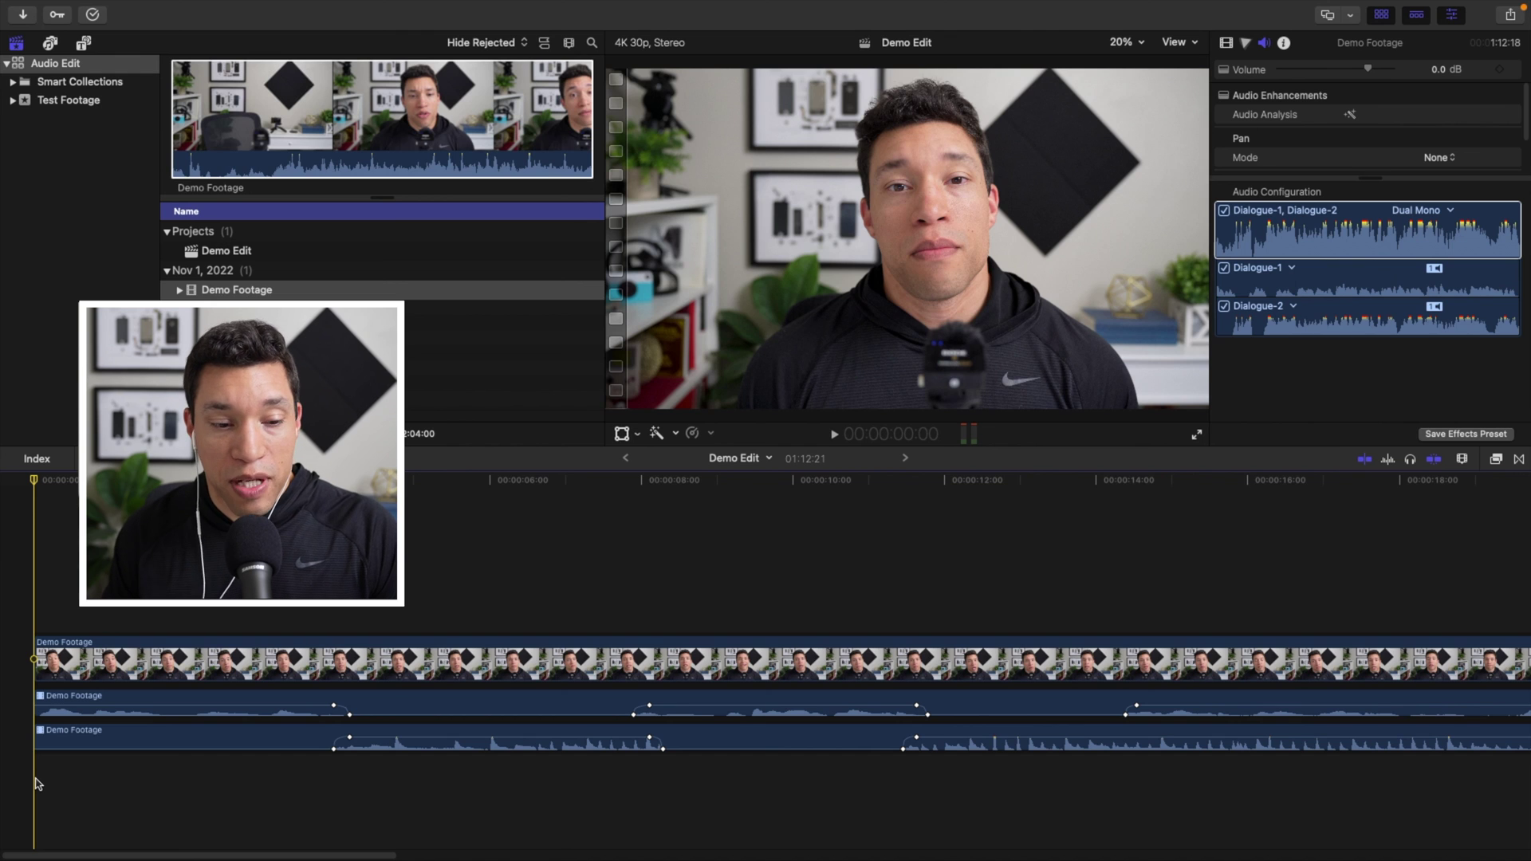
{"action": "key", "text": "space"}
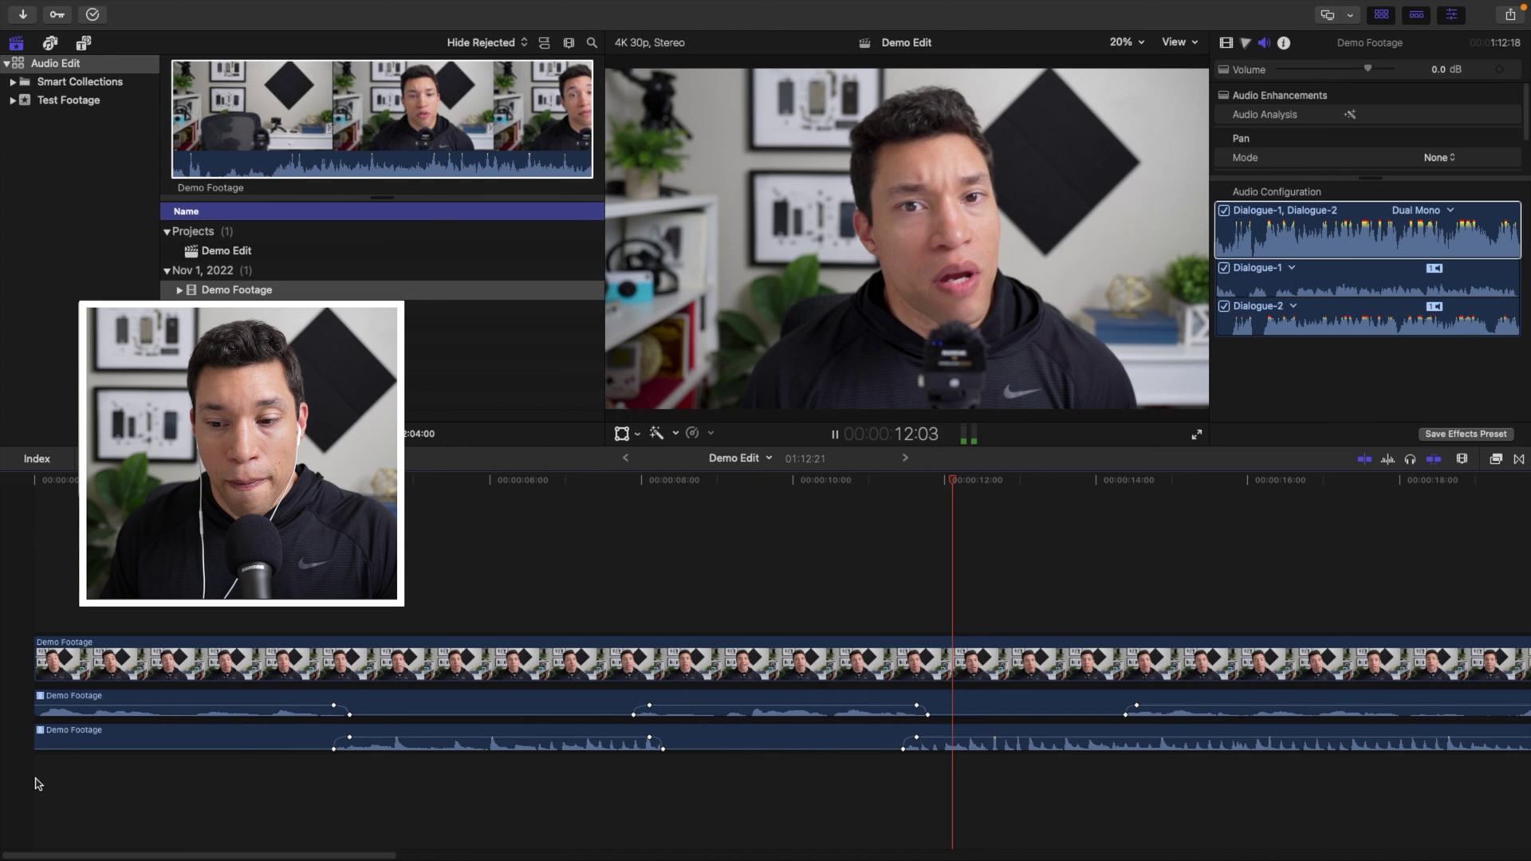
{"action": "key", "text": "space"}
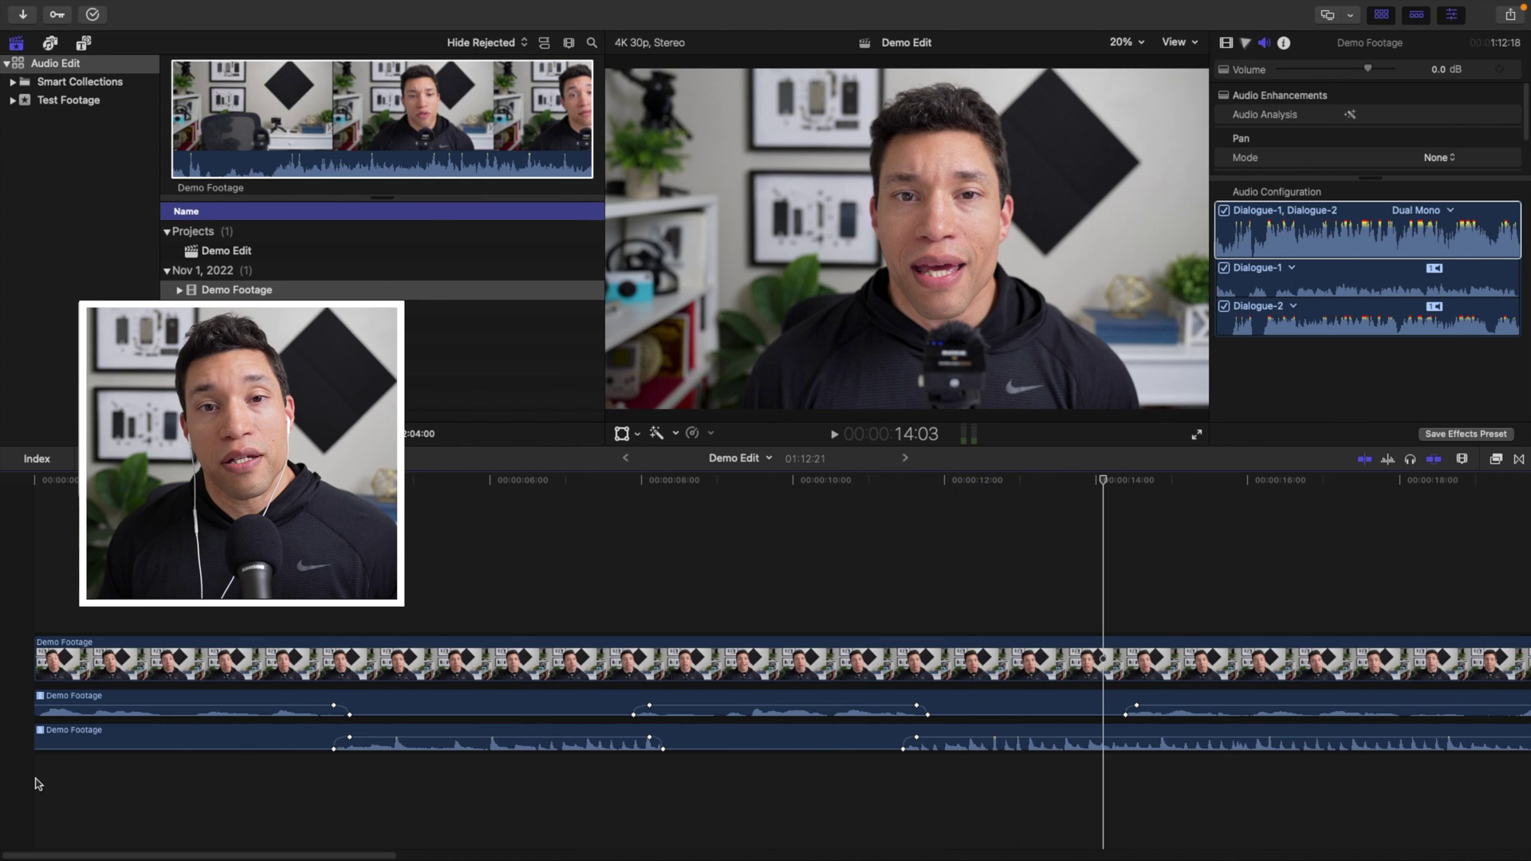